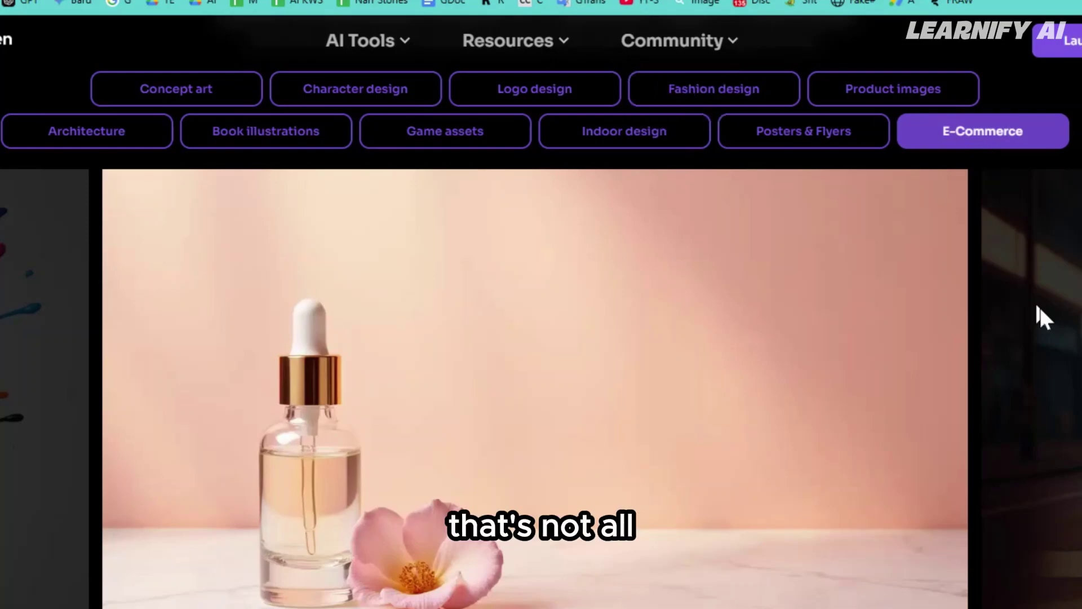
Look through the homepage's image editing tools, start generating for free and sign in with the Google account.
scroll(1045, 315, down, 8)
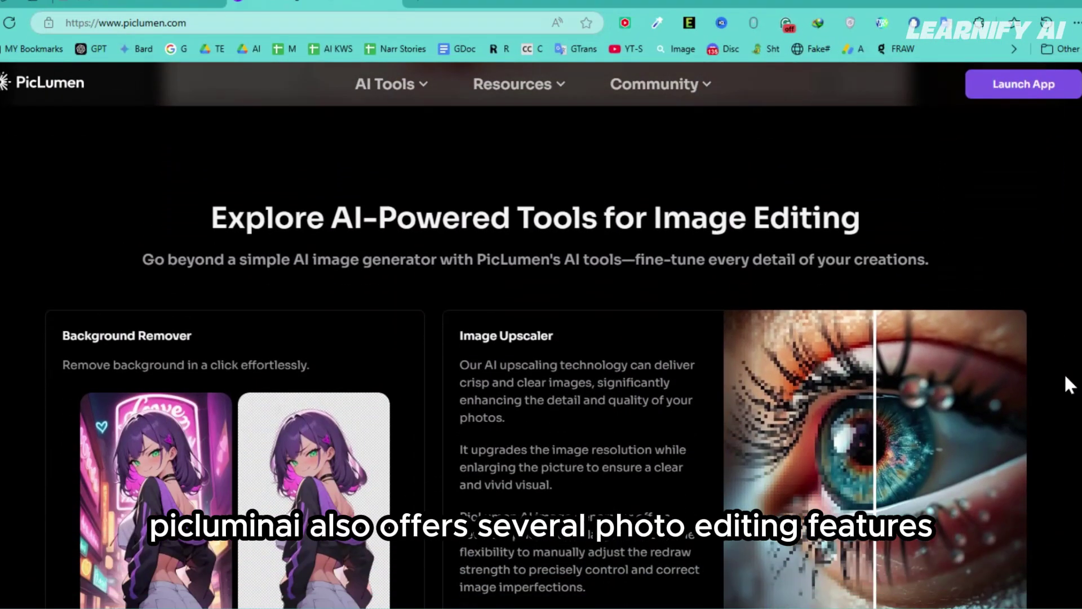
scroll(1065, 375, down, 1)
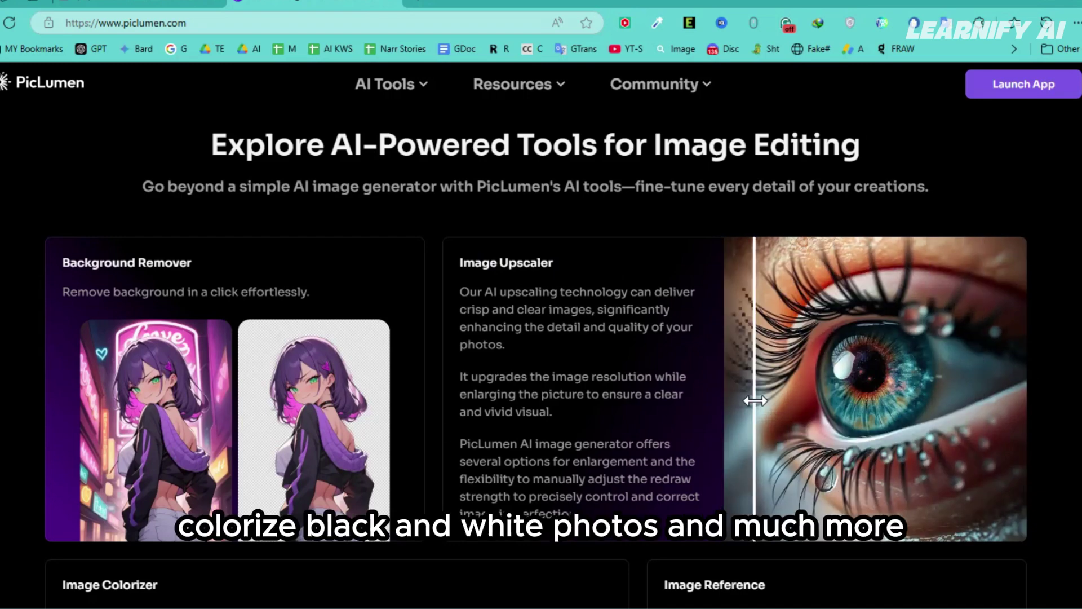
scroll(686, 423, down, 5)
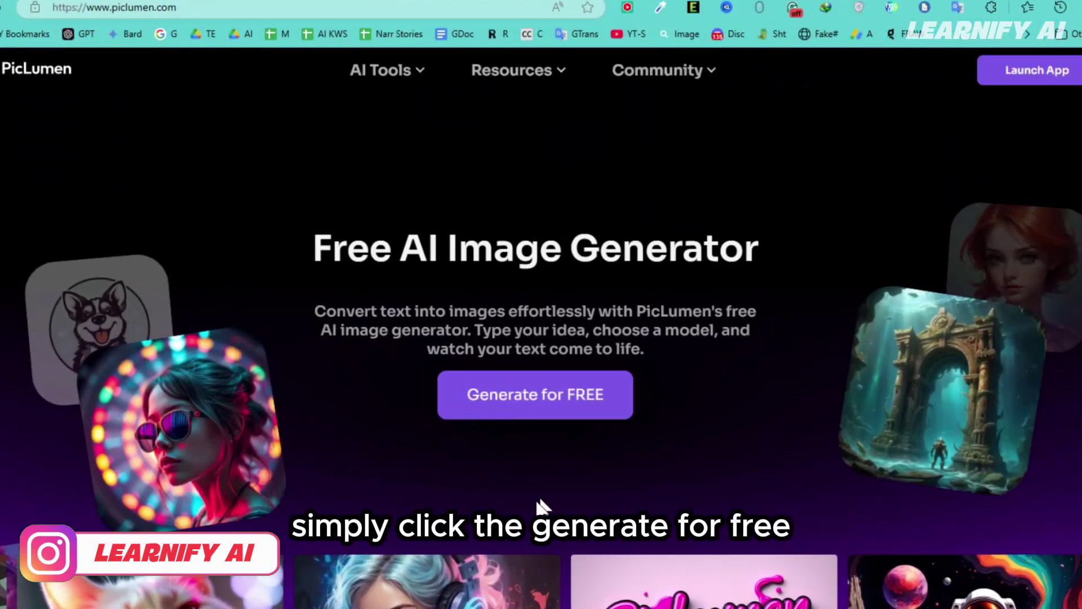
click(496, 403)
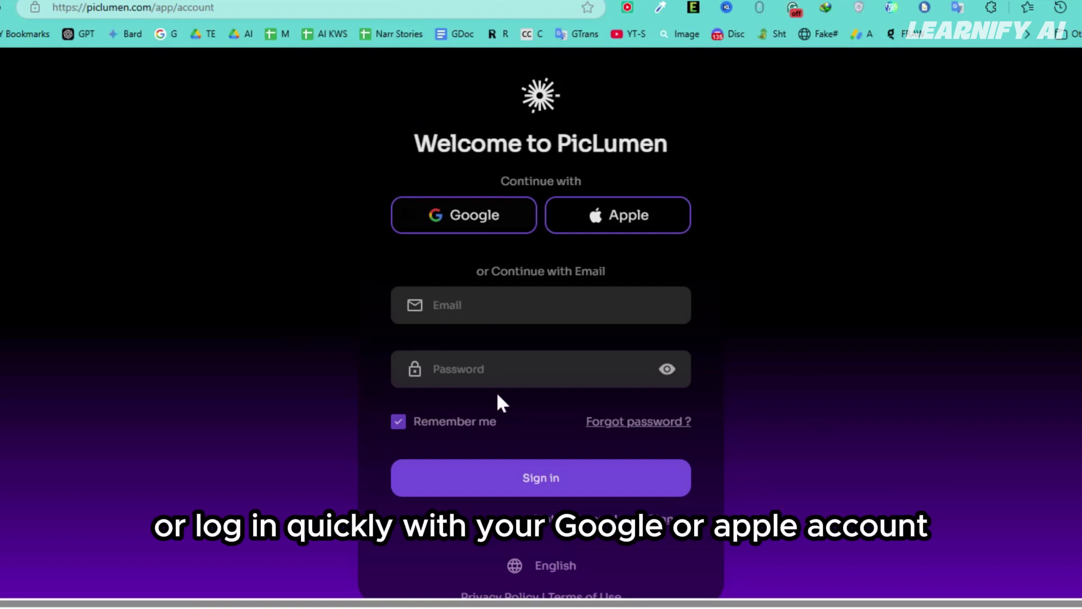
click(461, 216)
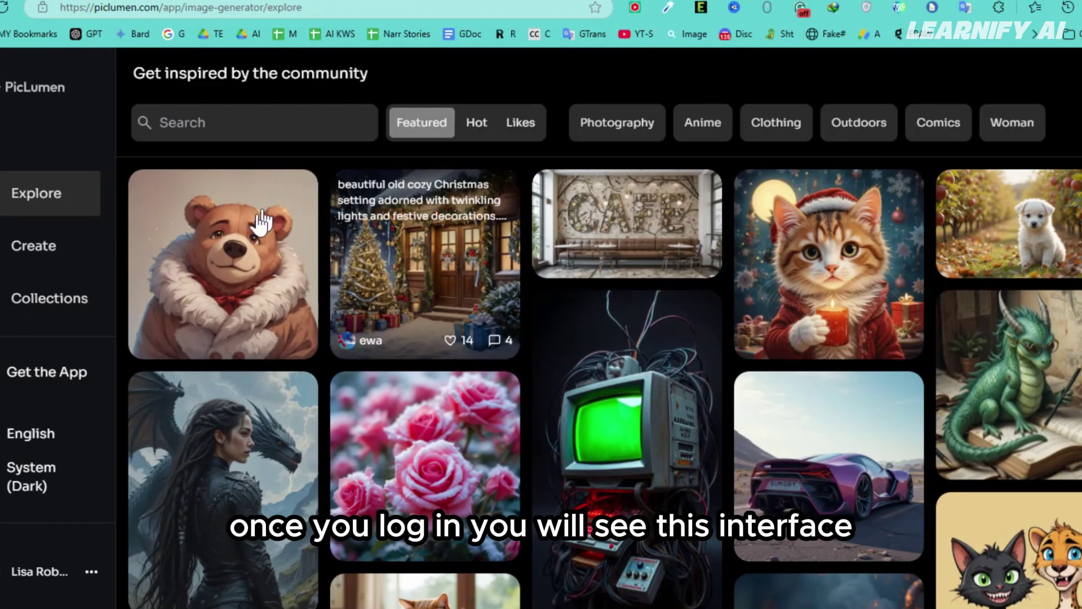
Browse the featured community images, open the Create page of the image generator and look over the earlier generations.
scroll(261, 221, down, 8)
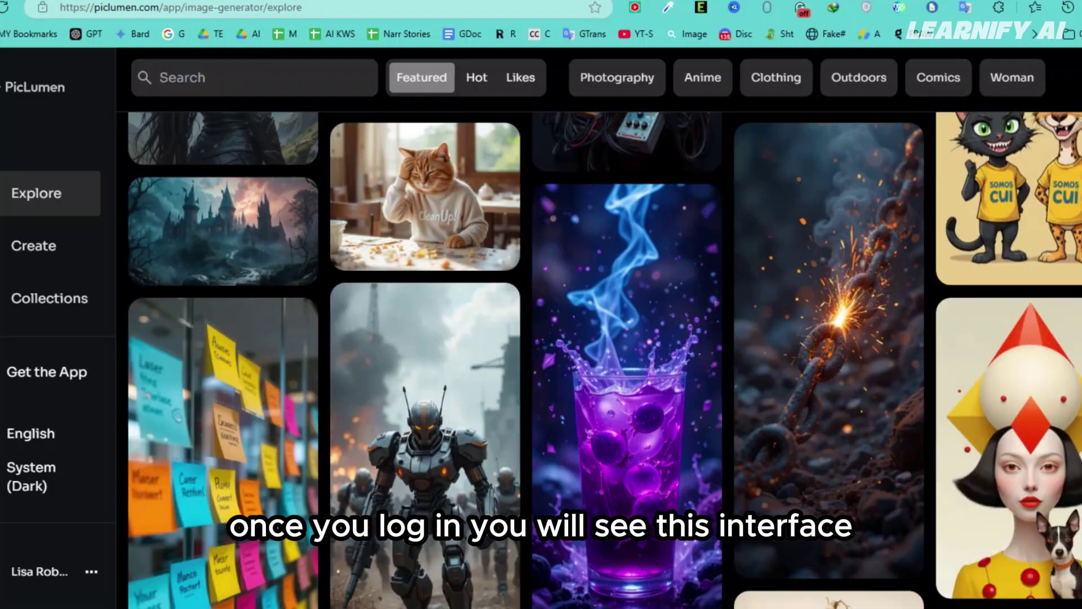
scroll(604, 360, down, 15)
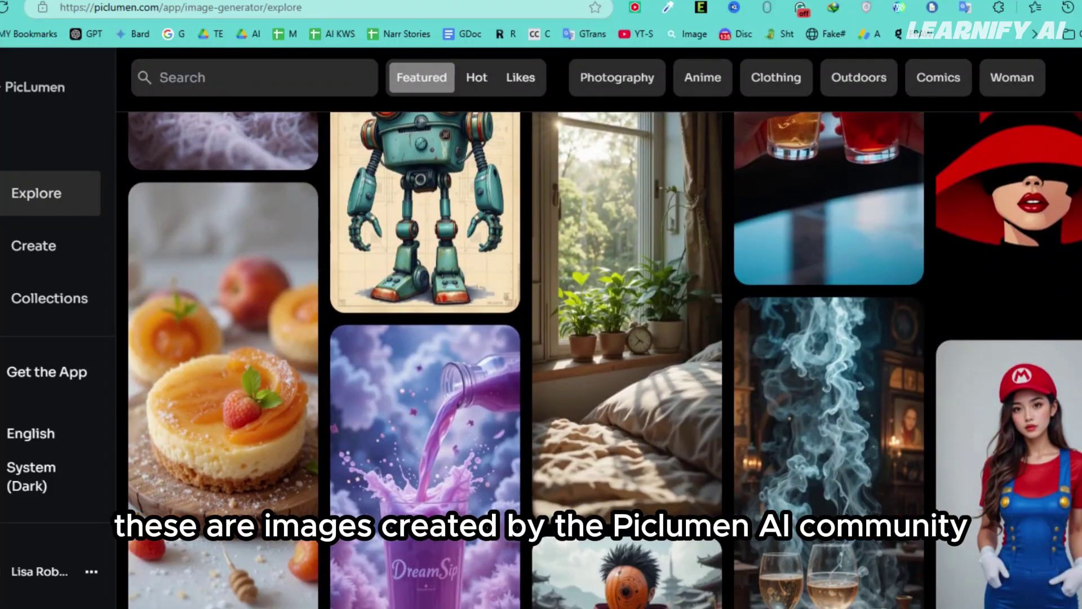
scroll(605, 360, down, 15)
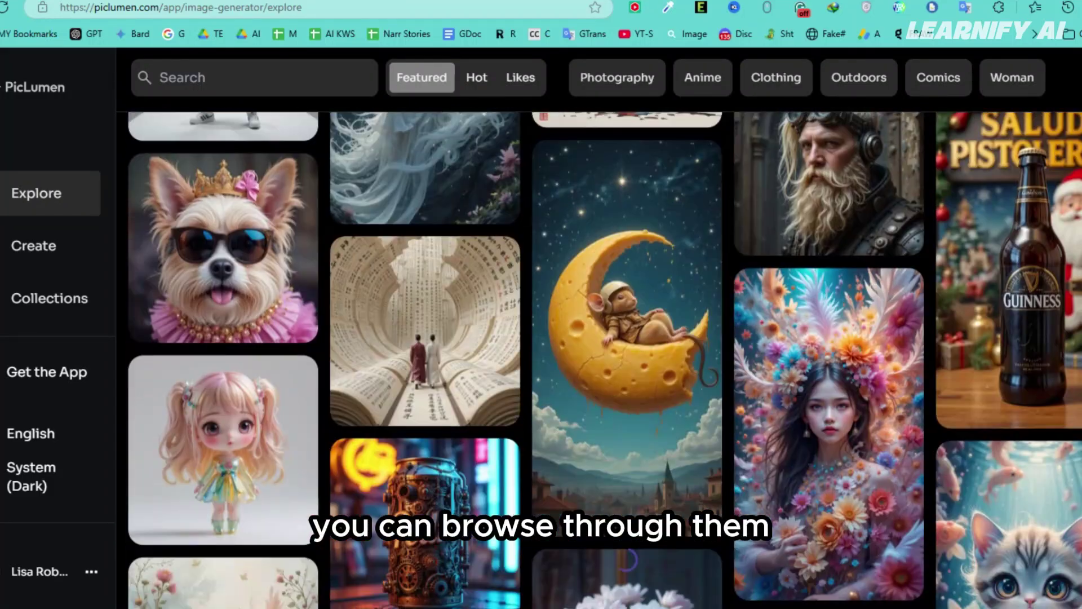
scroll(605, 360, down, 15)
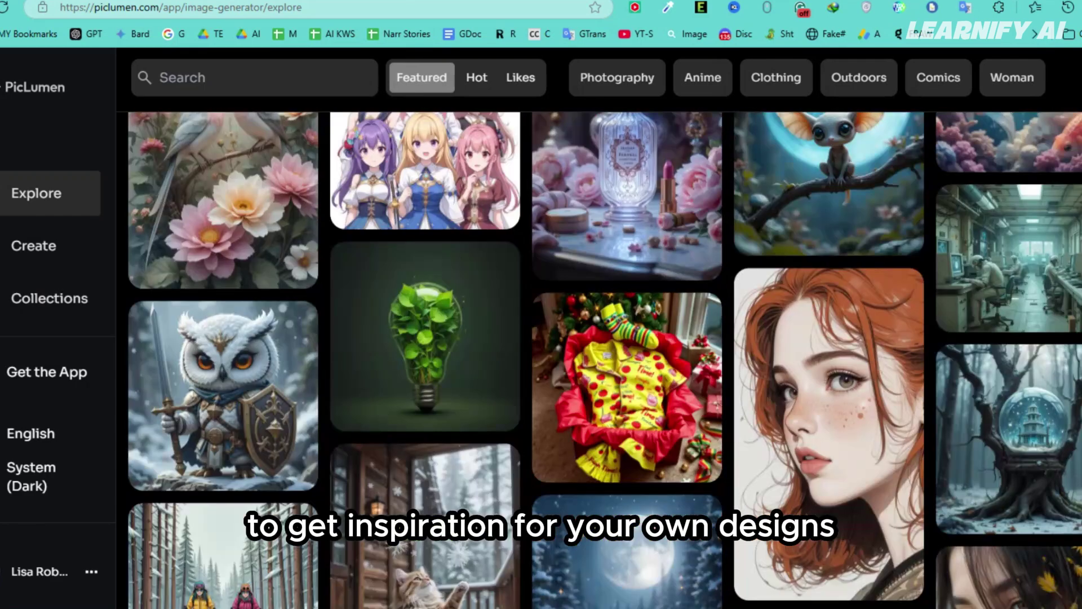
scroll(605, 360, down, 8)
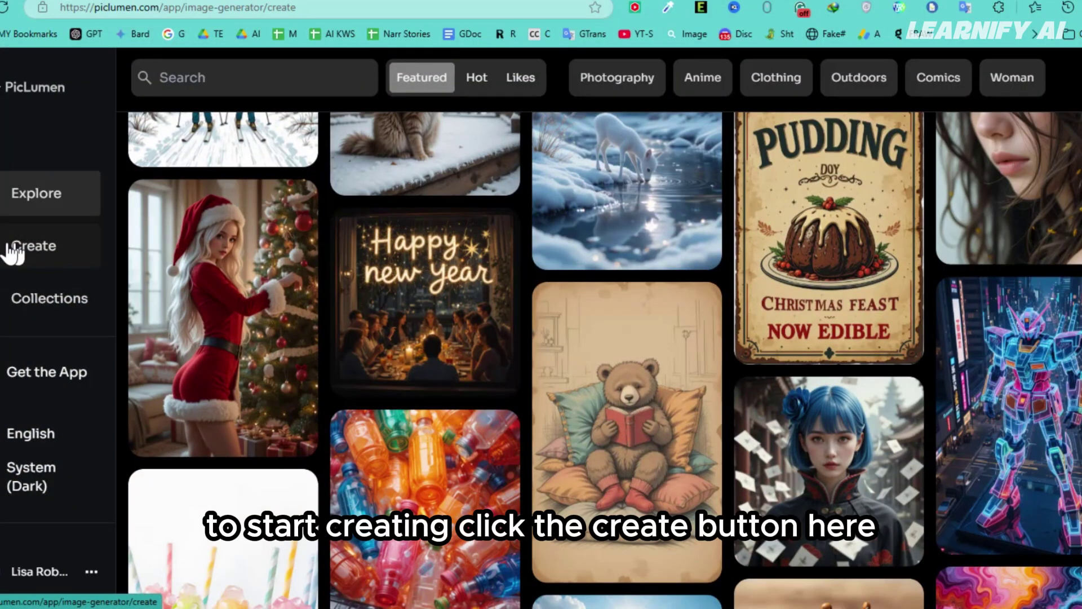
click(8, 251)
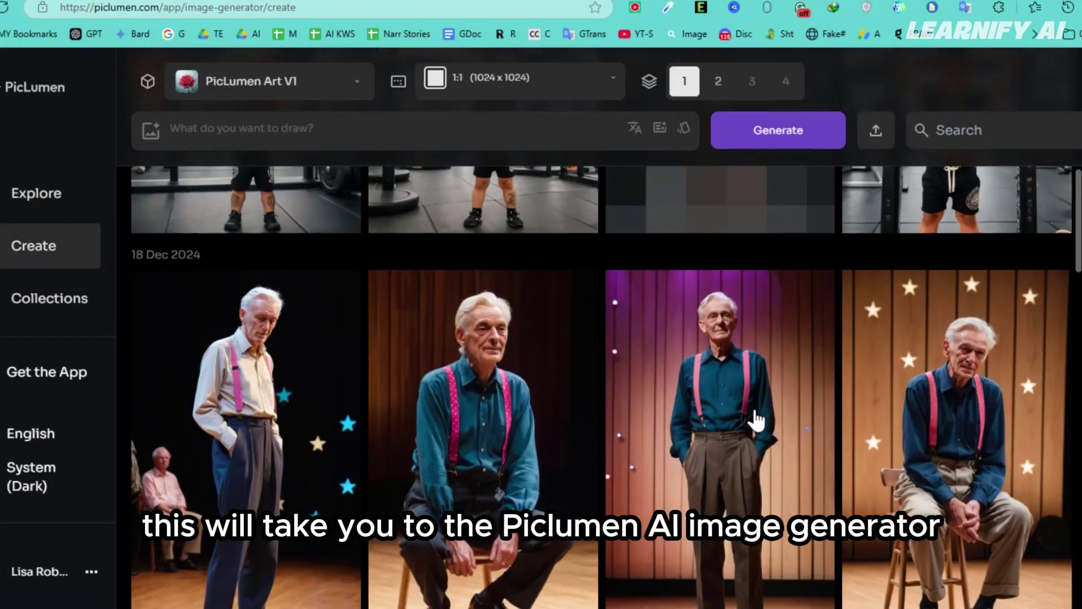
scroll(756, 420, down, 4)
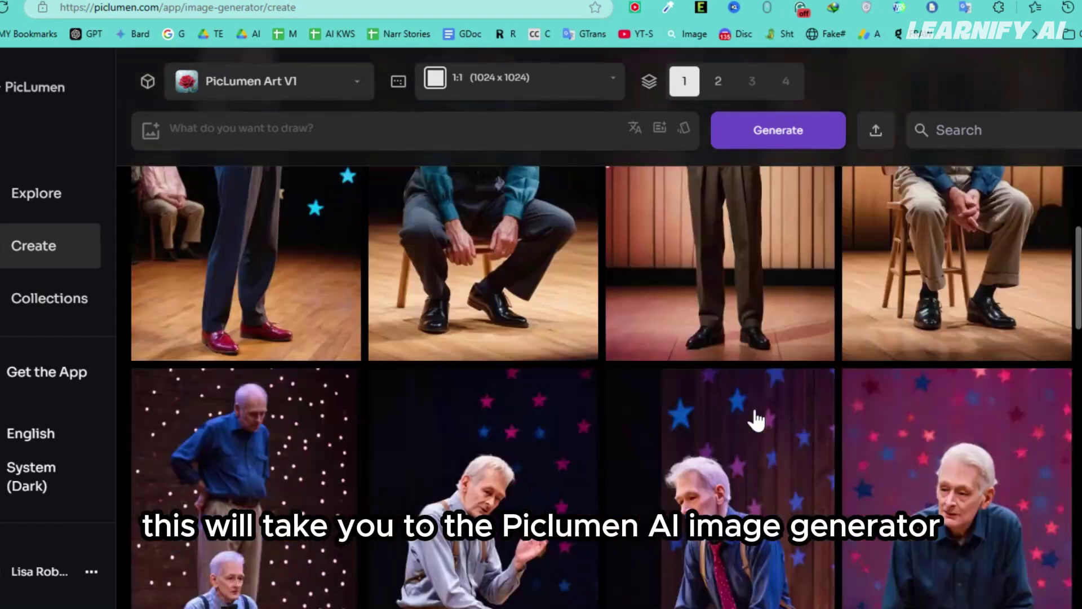
scroll(757, 420, down, 3)
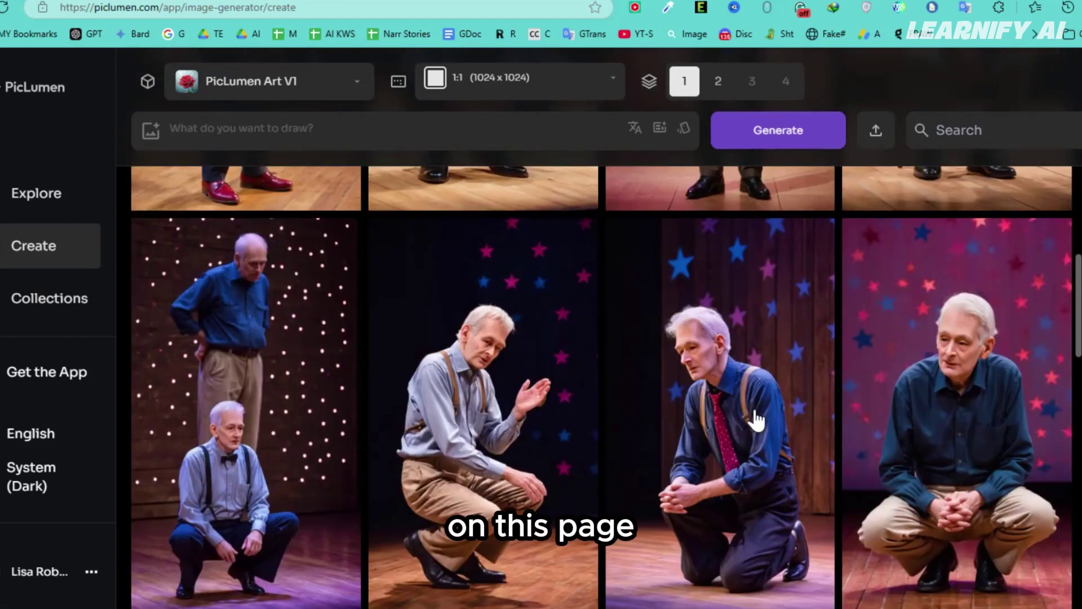
scroll(757, 419, down, 10)
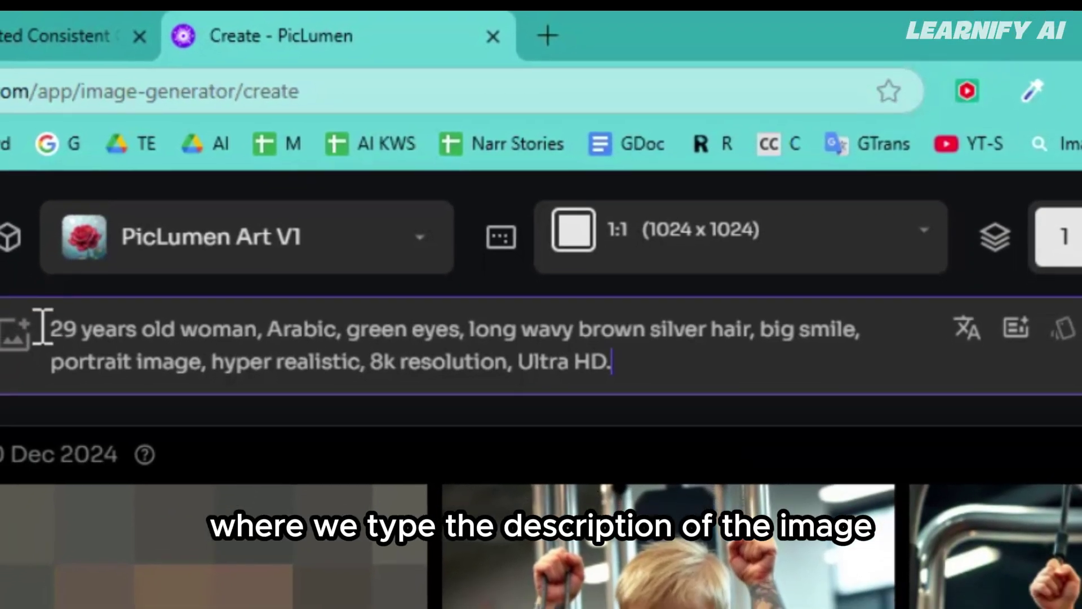
Review the whole prompt describing the 29-year-old Arabic woman's portrait and generate a single 1:1 image from it.
click(42, 326)
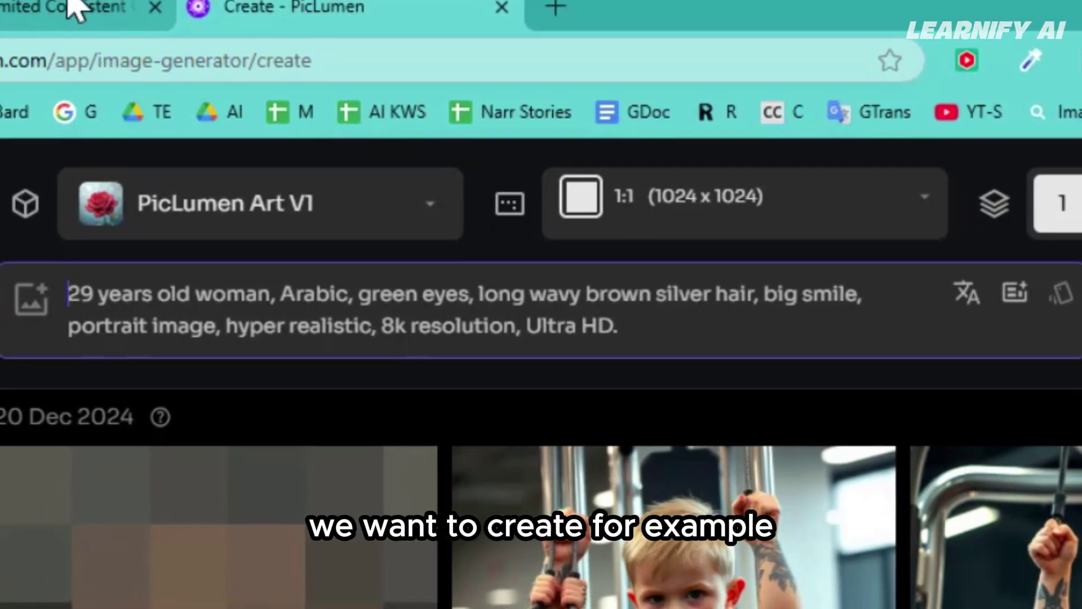
key(shift+Right)
key(shift+Right)
key(shift+Right)
key(shift+Right)
key(shift+Right)
key(shift+Right)
key(shift+Right)
key(shift+Right)
key(shift+Right)
key(shift+Right)
key(shift+Right)
key(shift+Right)
key(shift+Right)
key(shift+Right)
key(shift+Right)
key(shift+Right)
key(shift+Right)
key(shift+Right)
key(shift+Right)
key(shift+Right)
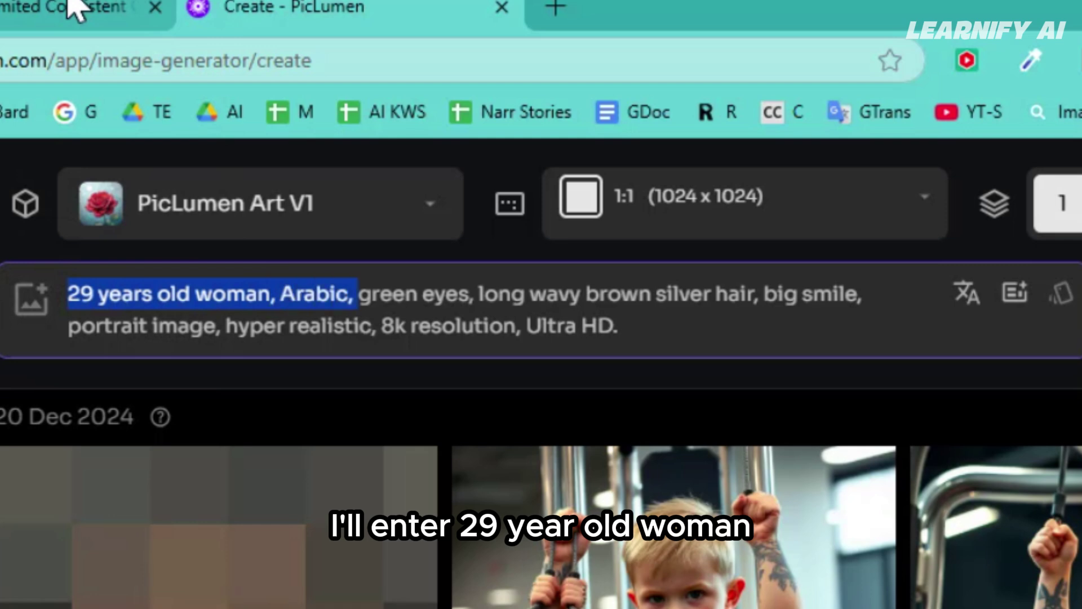
key(shift+Right)
key(shift+Right)
key(shift+Right)
key(shift+Right)
key(shift+Right)
key(shift+Right)
key(shift+Right)
key(shift+Right)
key(shift+Right)
key(shift+Right)
key(shift+Right)
key(shift+Right)
key(shift+Right)
key(shift+Right)
key(shift+Right)
key(shift+Right)
key(shift+Right)
key(shift+Right)
key(shift+Right)
key(shift+Right)
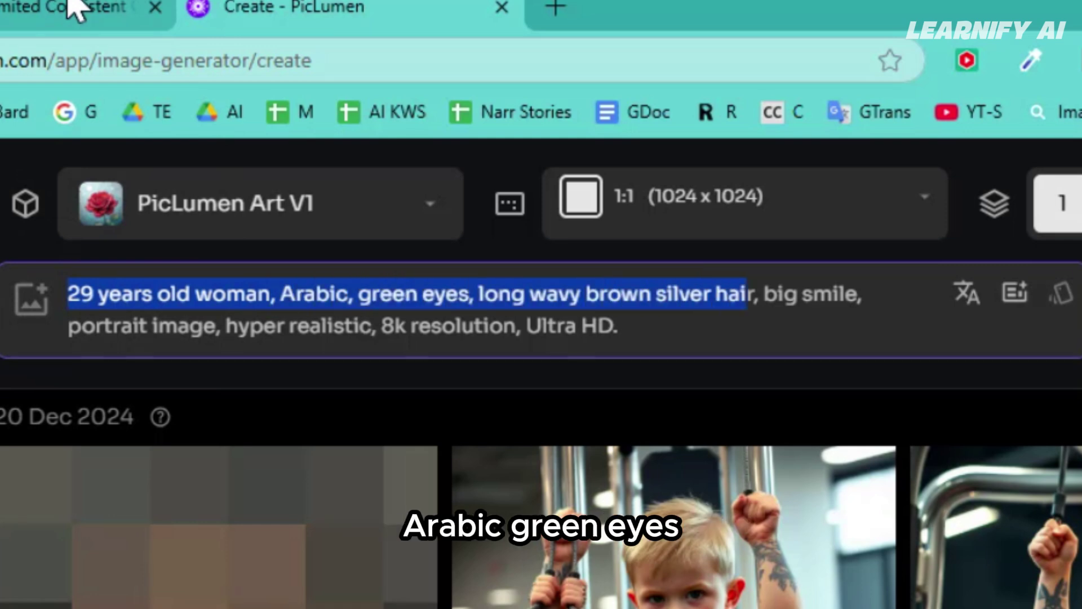
key(shift+Right)
key(shift+Right)
key(shift+Right)
key(shift+Right)
key(shift+Right)
key(shift+Right)
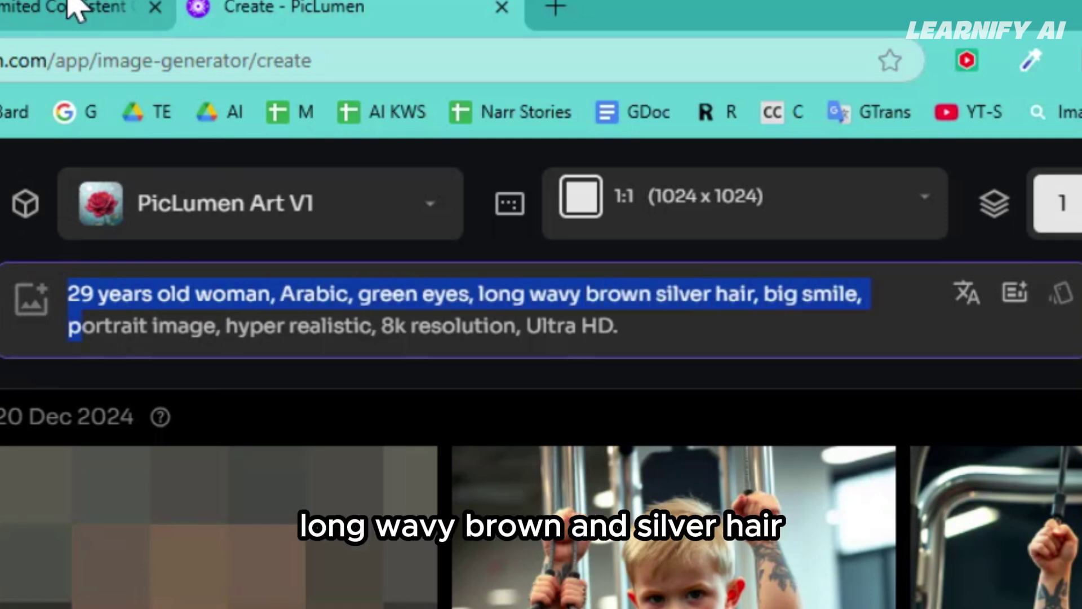
key(shift+Right)
key(shift+Right)
key(shift+Right)
key(shift+Right)
key(shift+Right)
key(shift+Right)
key(shift+Right)
key(shift+Right)
key(shift+Right)
key(shift+Right)
key(shift+Right)
key(shift+Right)
key(shift+Right)
key(shift+Right)
key(shift+Right)
key(shift+Right)
key(shift+Right)
key(shift+Right)
key(shift+Right)
key(shift+Right)
key(shift+Right)
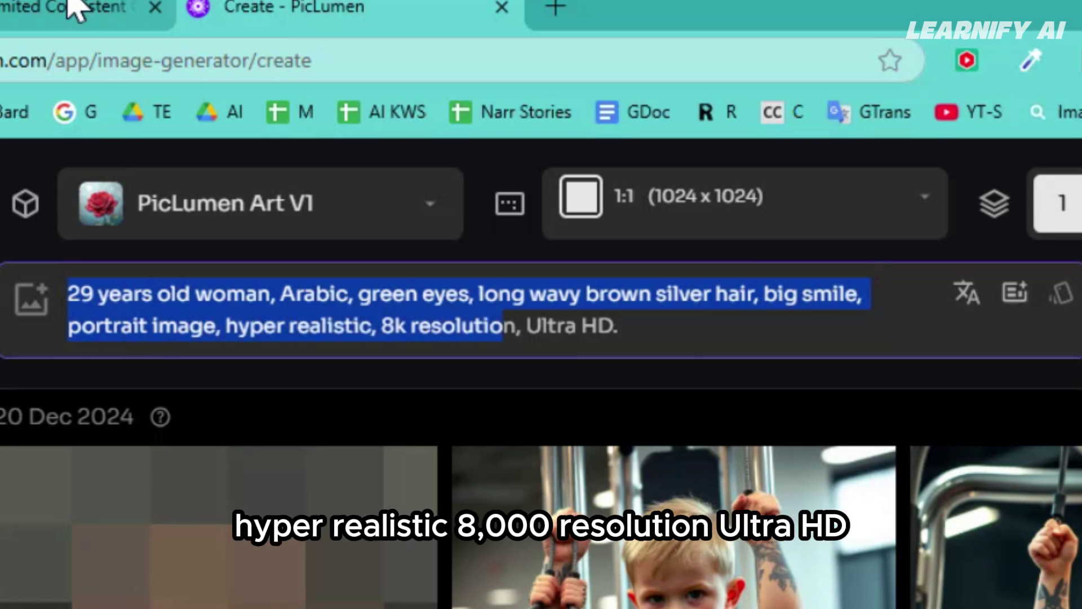
key(shift+Right)
key(shift+Right)
key(shift+Right)
key(shift+Right)
key(shift+Right)
key(shift+Right)
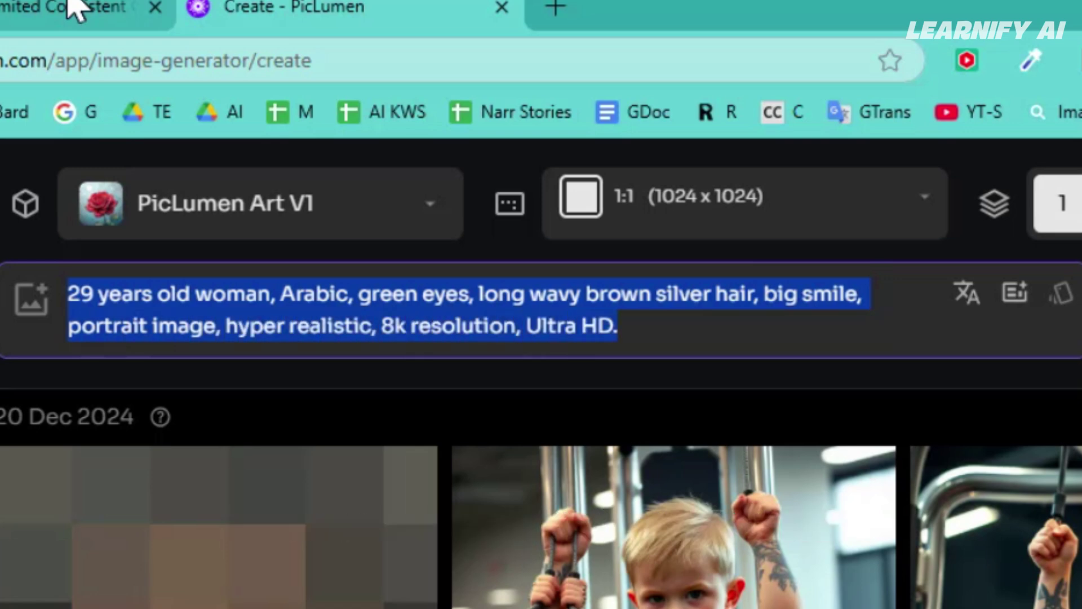
key(Right)
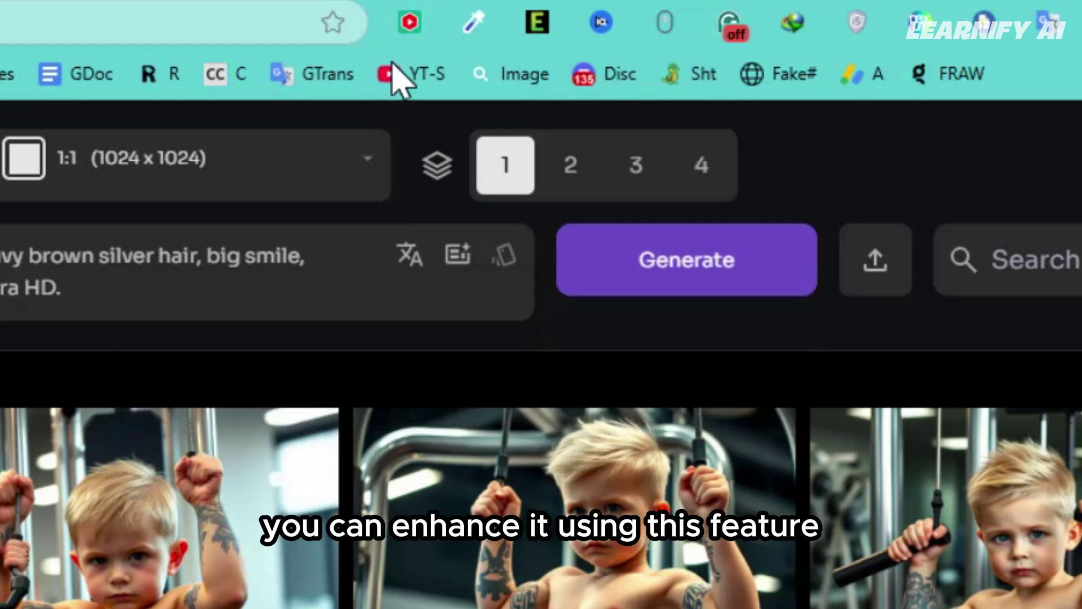
click(632, 284)
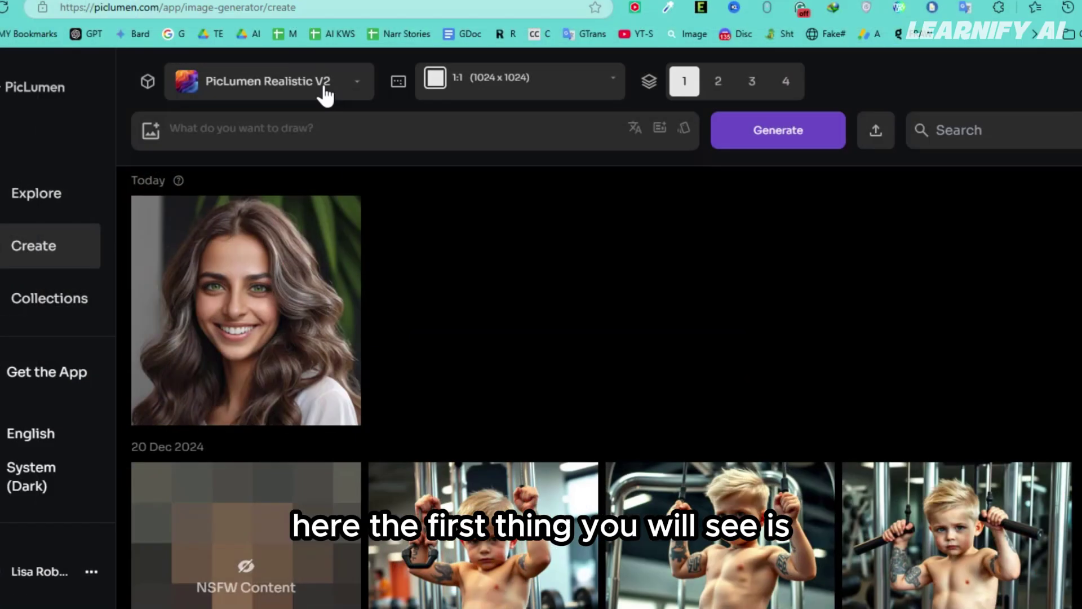
Review the descriptions of the available generation models and select FLUX.1-schnell.
click(292, 16)
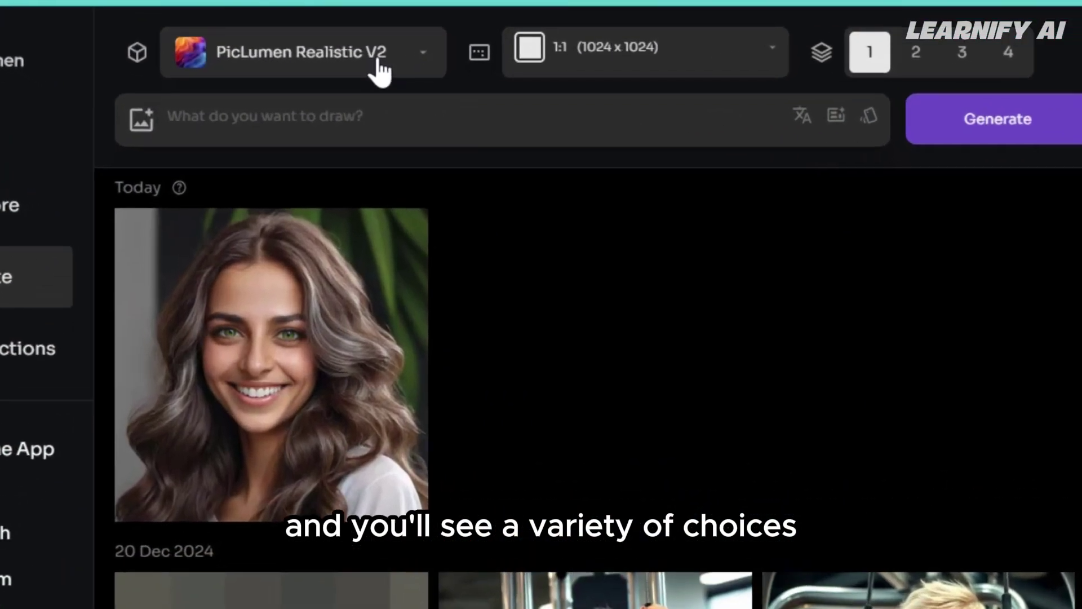
click(355, 86)
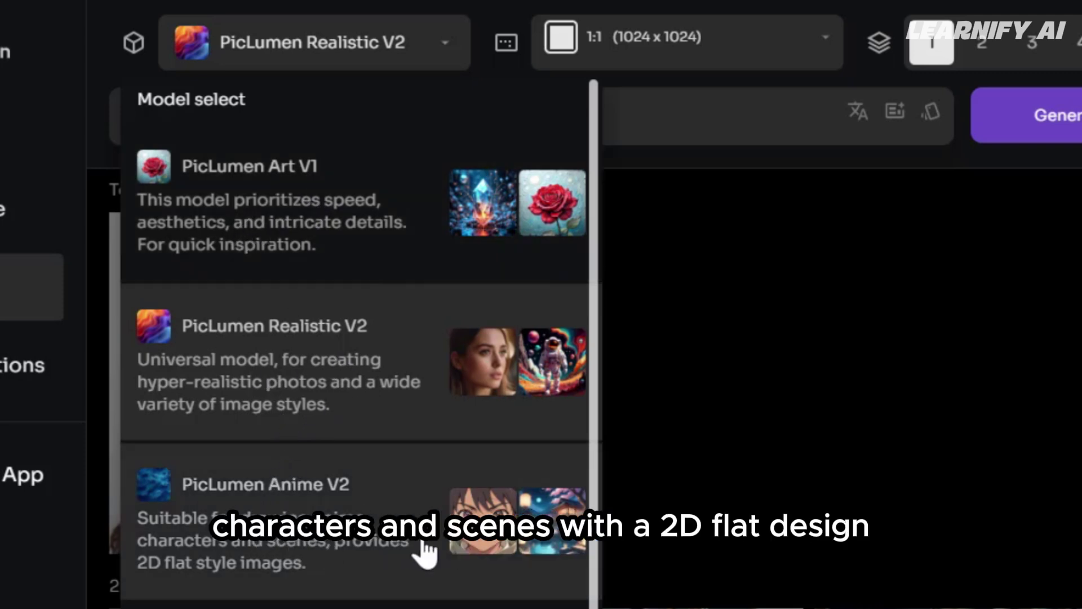
scroll(423, 543, down, 4)
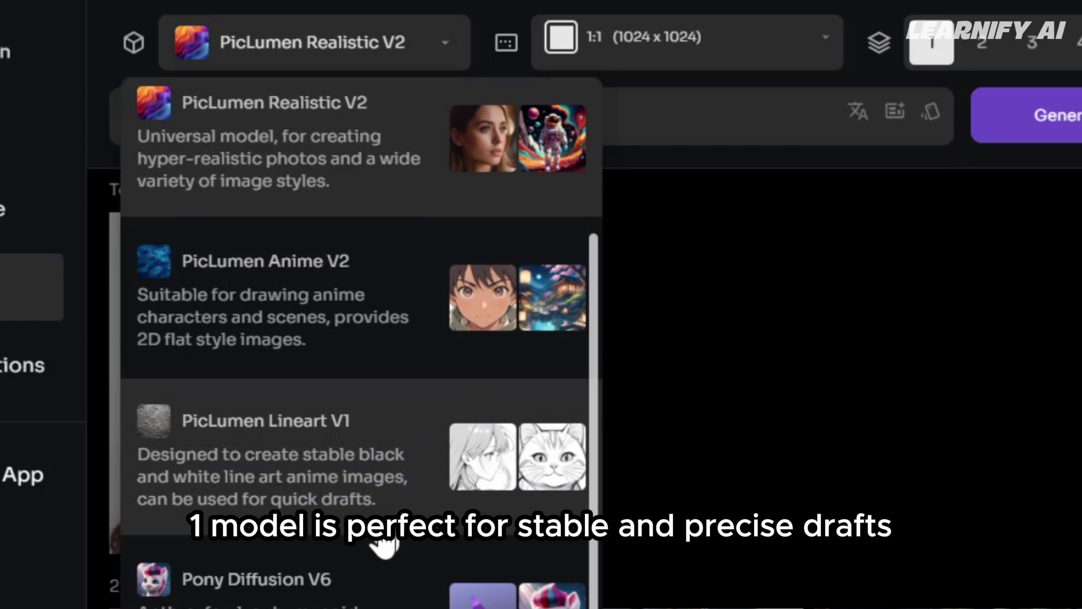
scroll(378, 579, down, 1)
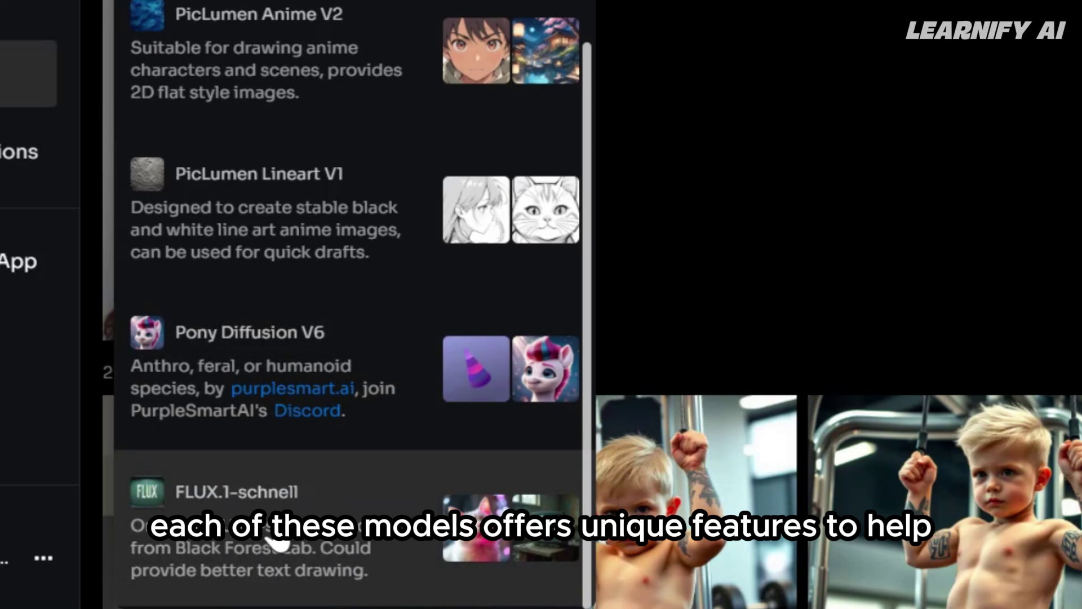
click(326, 542)
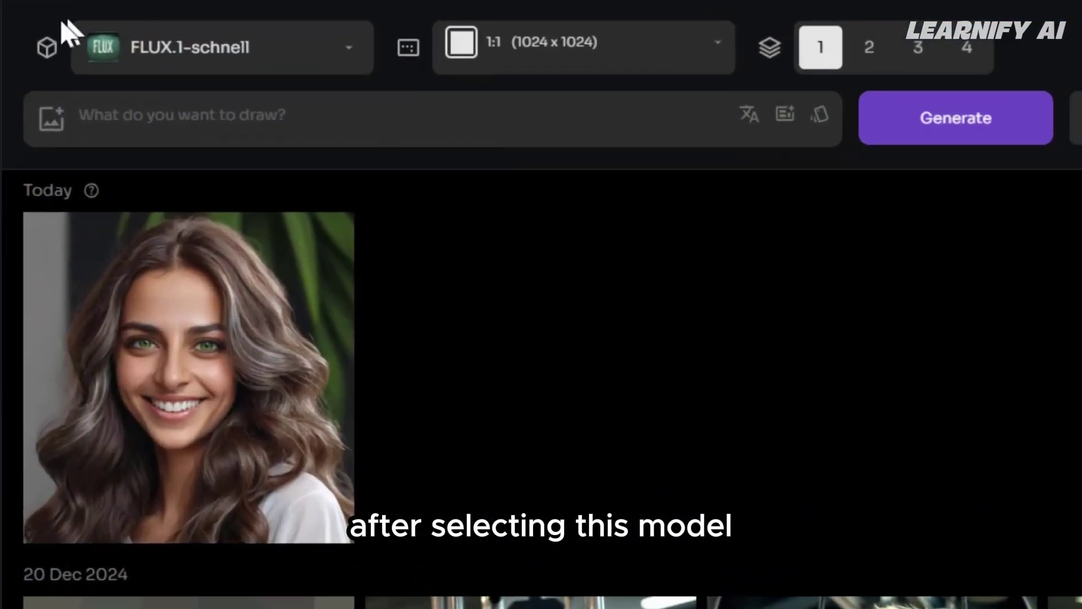
Set the aspect ratio to 4:3 (1152 x 896) and the number of images per generation to 4.
click(553, 56)
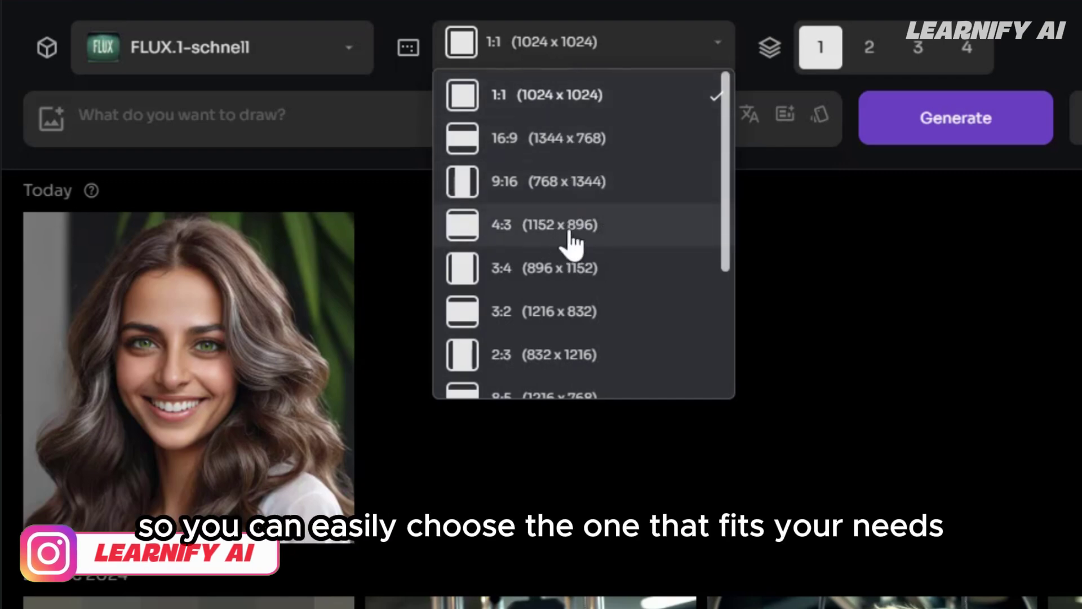
click(571, 232)
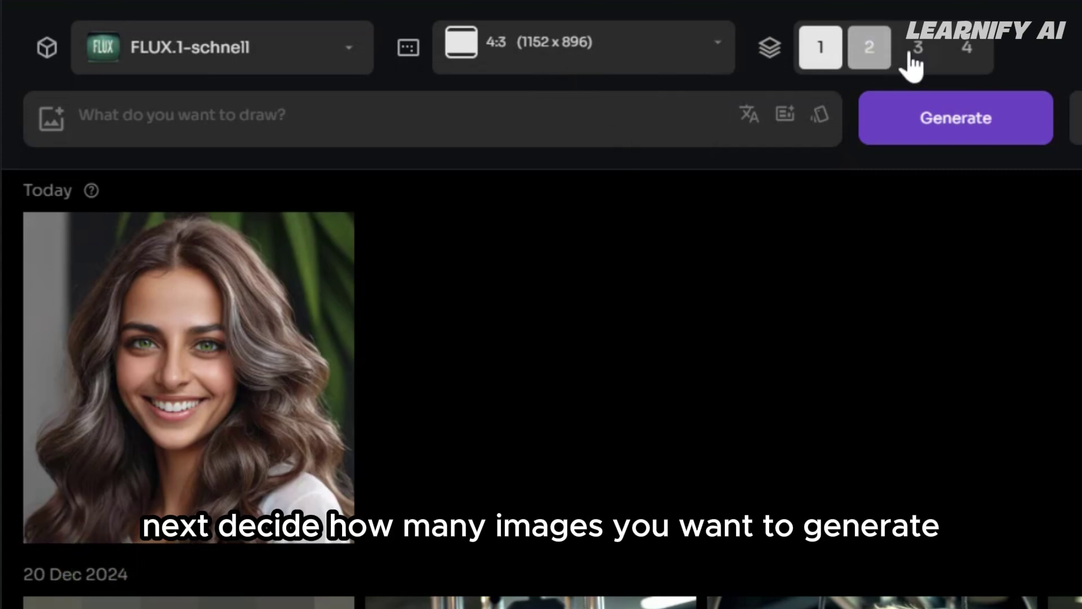
click(967, 56)
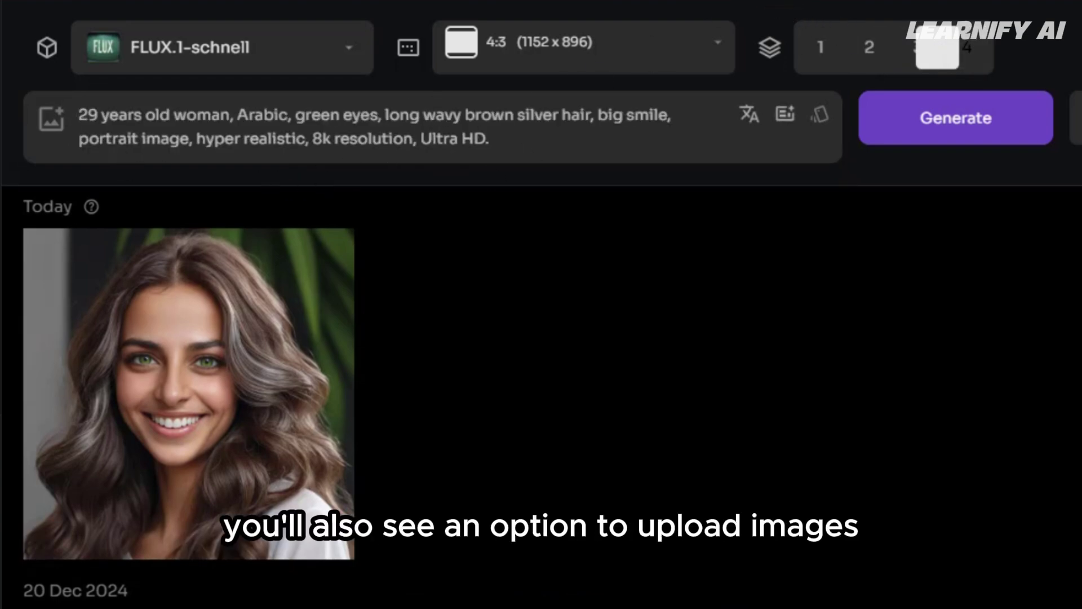
Review the portrait prompt for the 29-year-old Arabic woman with green eyes and generate the batch of images from it.
mouse_move(79, 115)
mouse_down()
mouse_move(491, 116)
mouse_move(496, 141)
mouse_up()
click(954, 286)
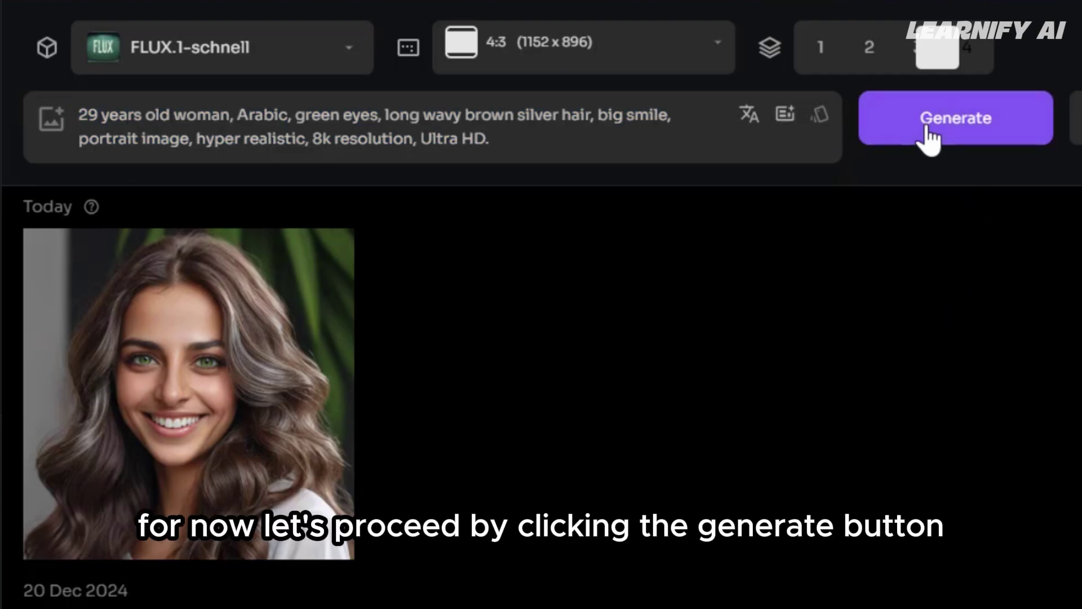
click(929, 134)
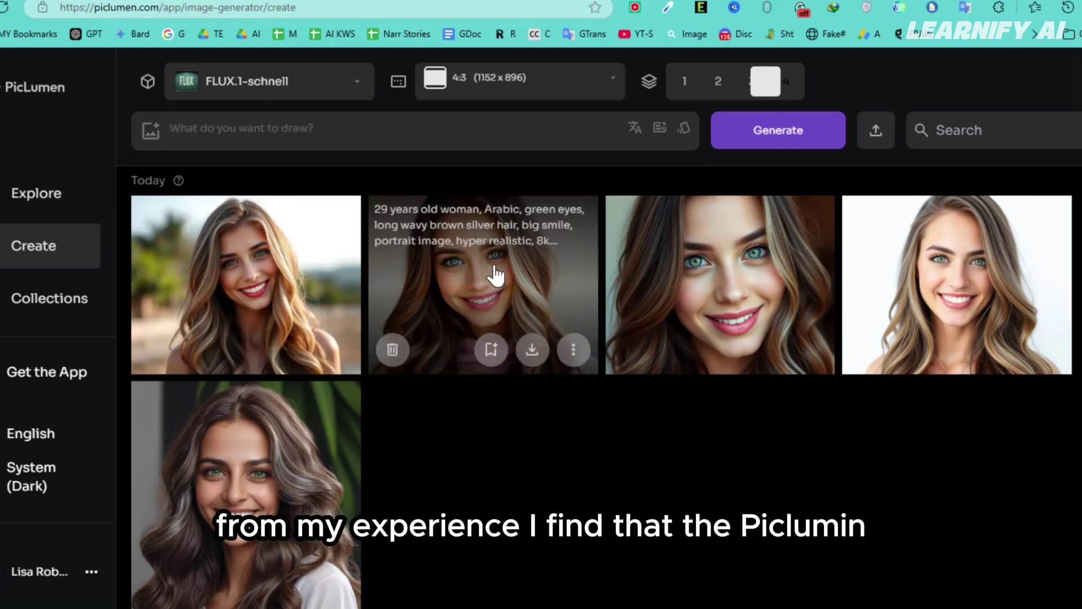
Look over the newly generated portraits and switch the generation model to PicLumen Realistic V2.
mouse_move(684, 284)
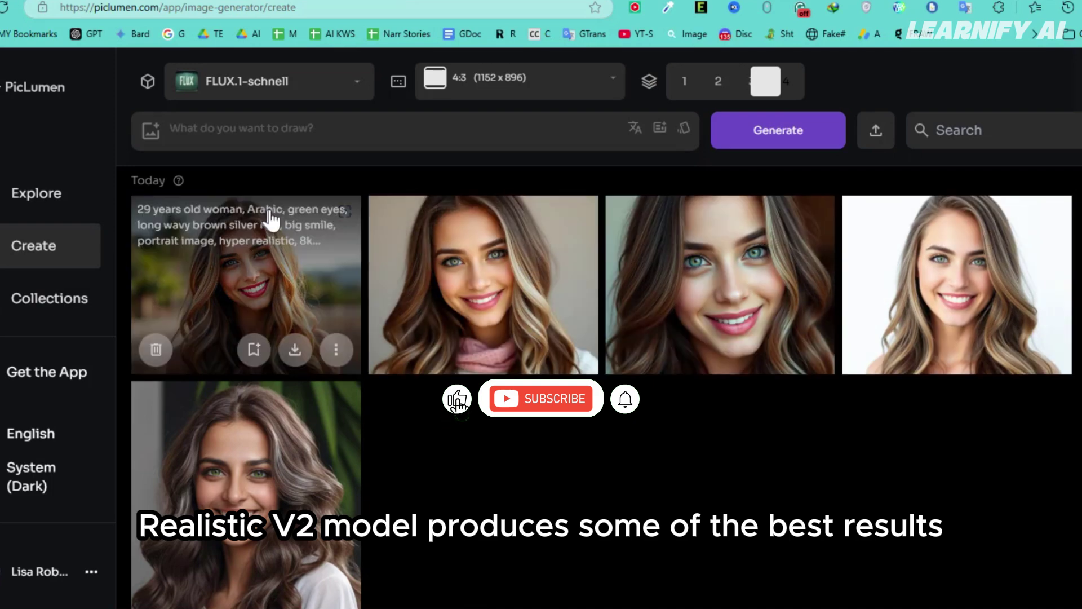
click(312, 85)
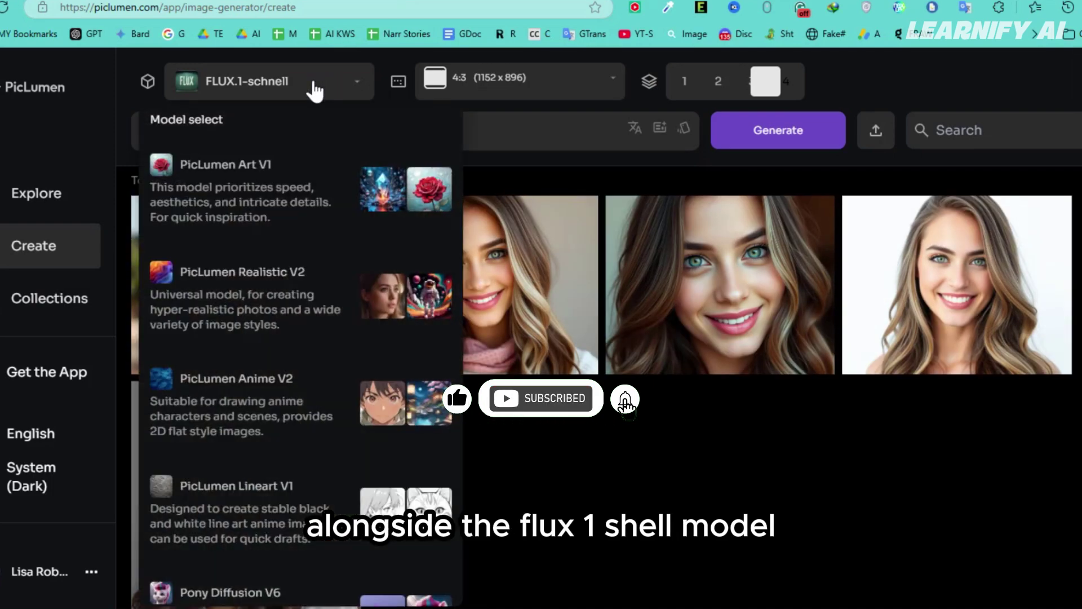
click(269, 307)
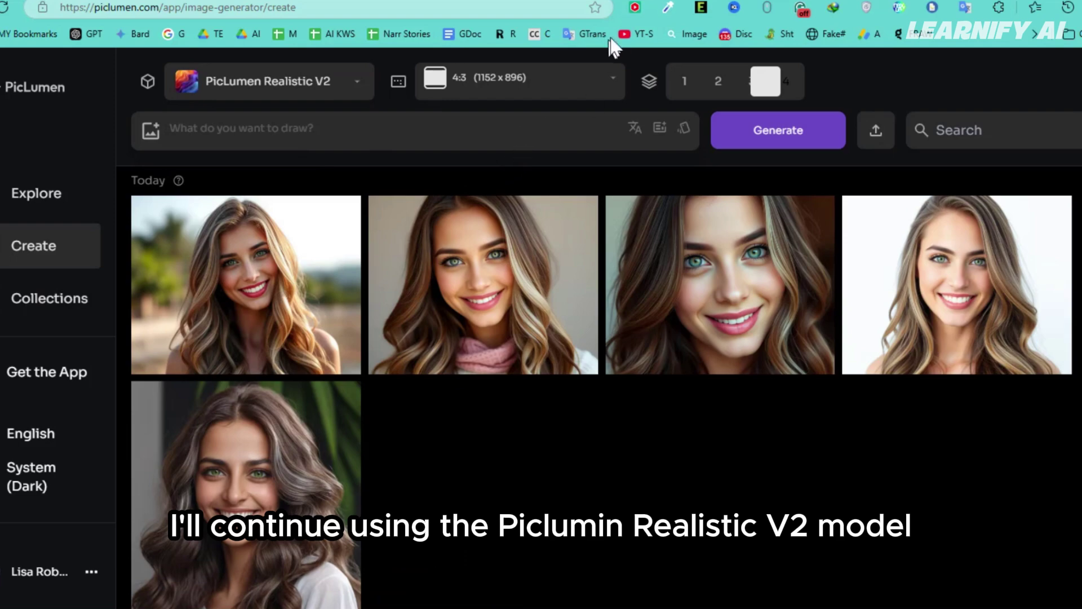
Upload the photo of the woman with braids in a white shirt and select it as the reference image.
scroll(485, 435, down, 3)
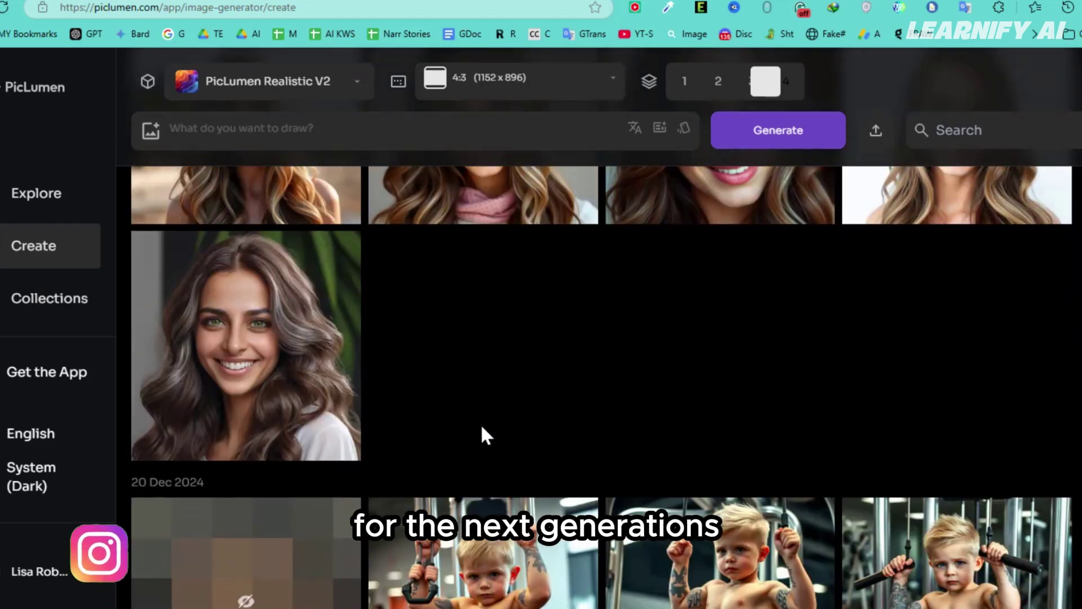
scroll(482, 435, up, 3)
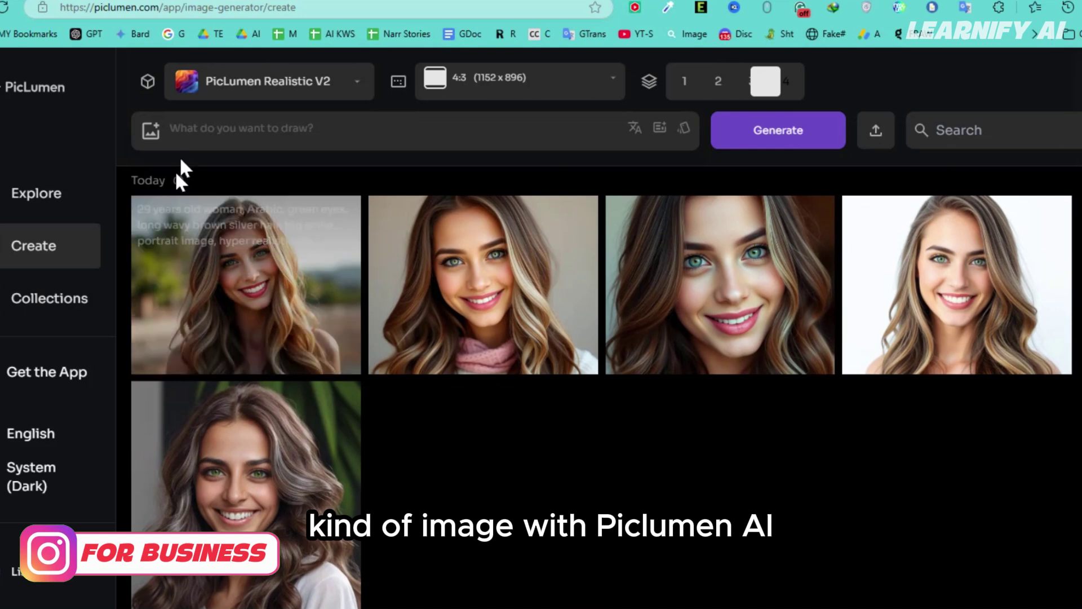
click(151, 135)
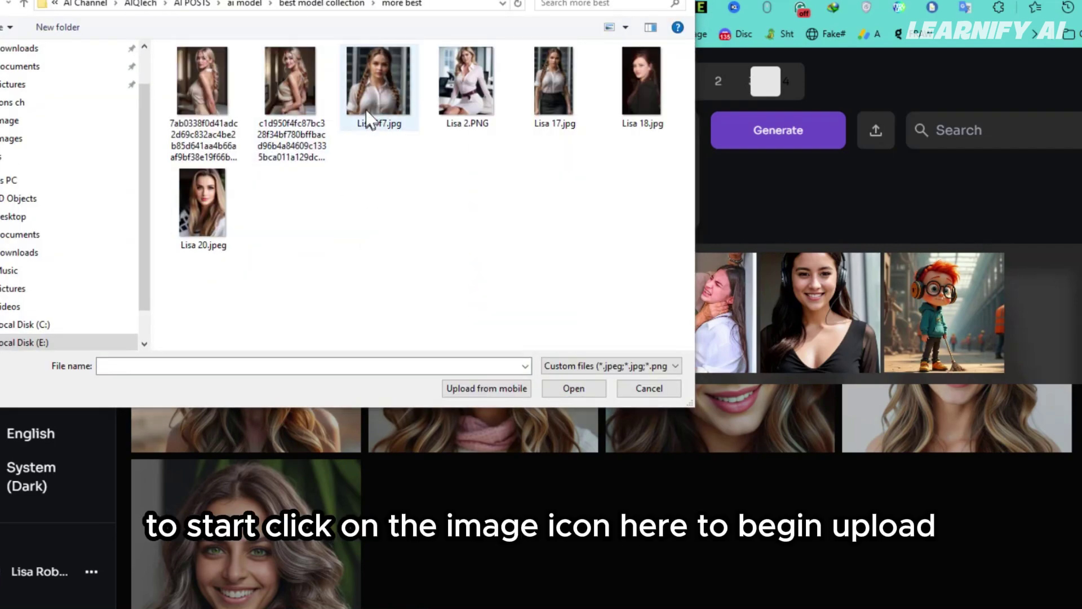
double_click(366, 89)
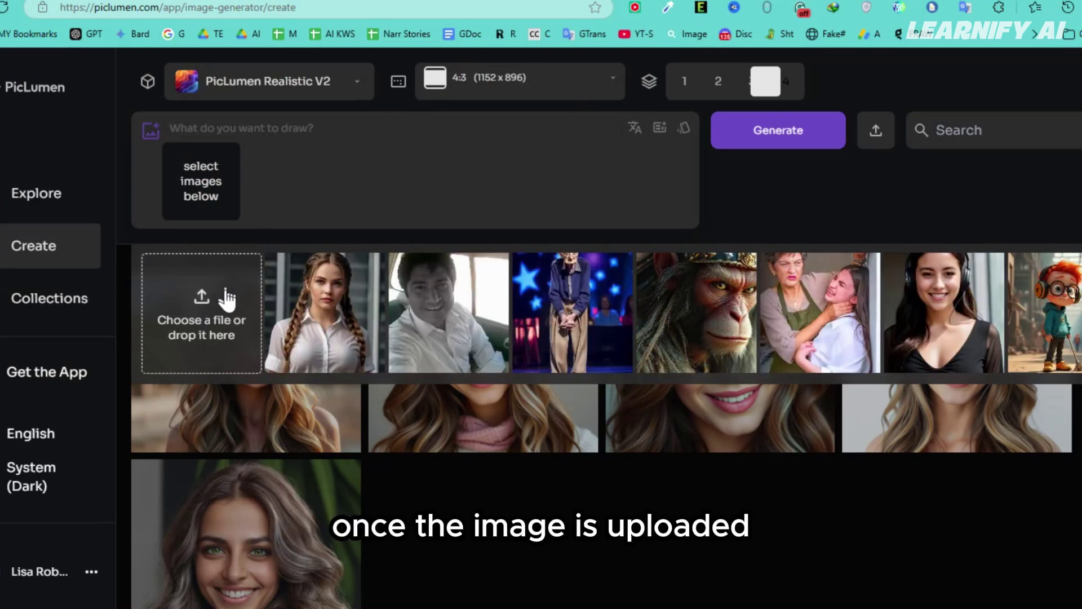
click(302, 305)
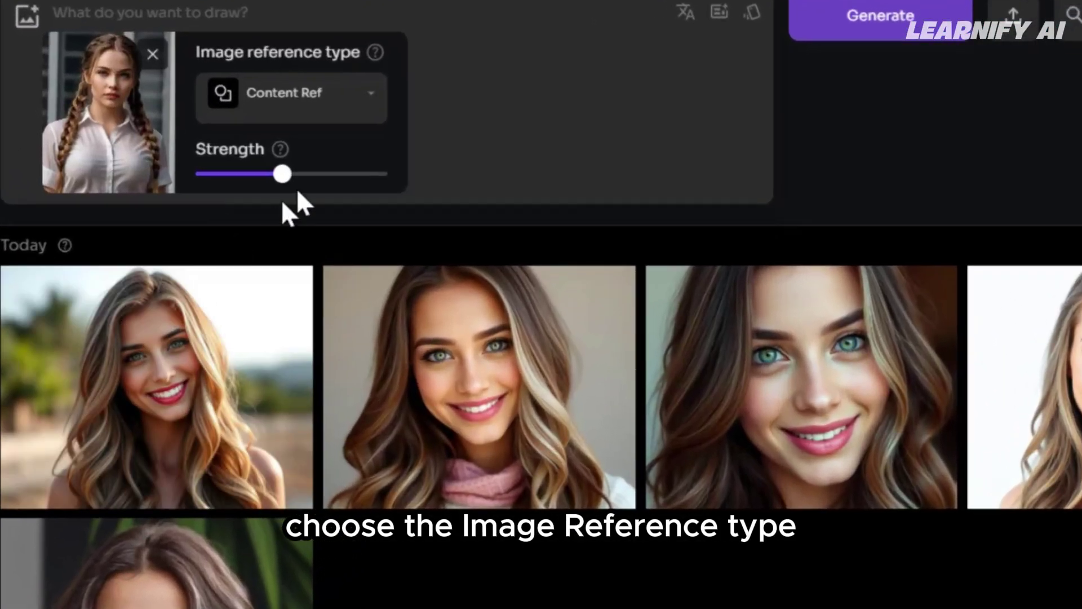
Set the image reference type to Character Ref and raise its strength to about 85% of the range.
mouse_move(374, 56)
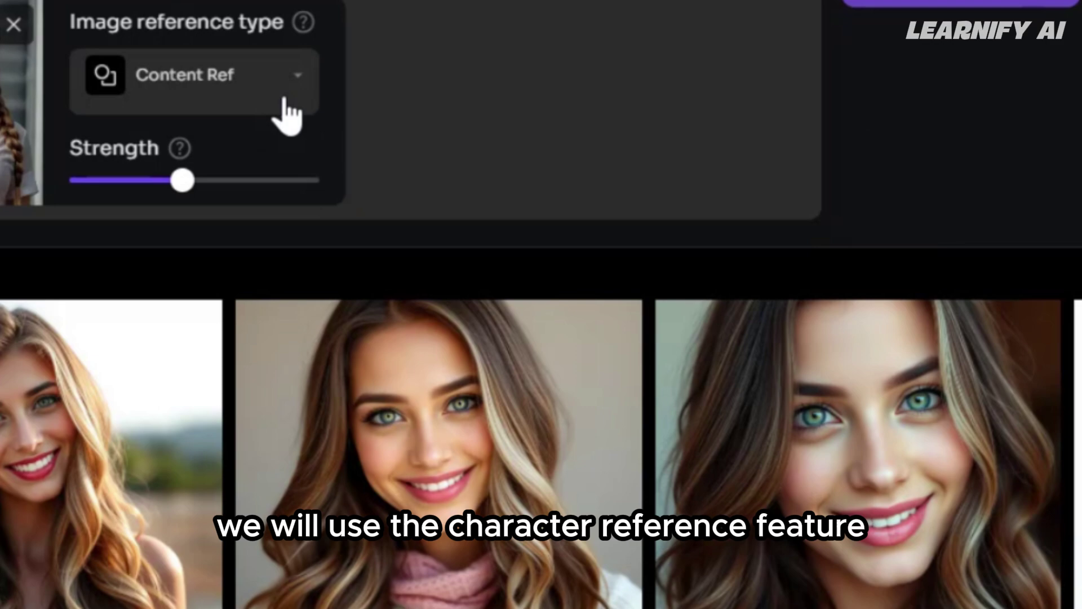
click(284, 99)
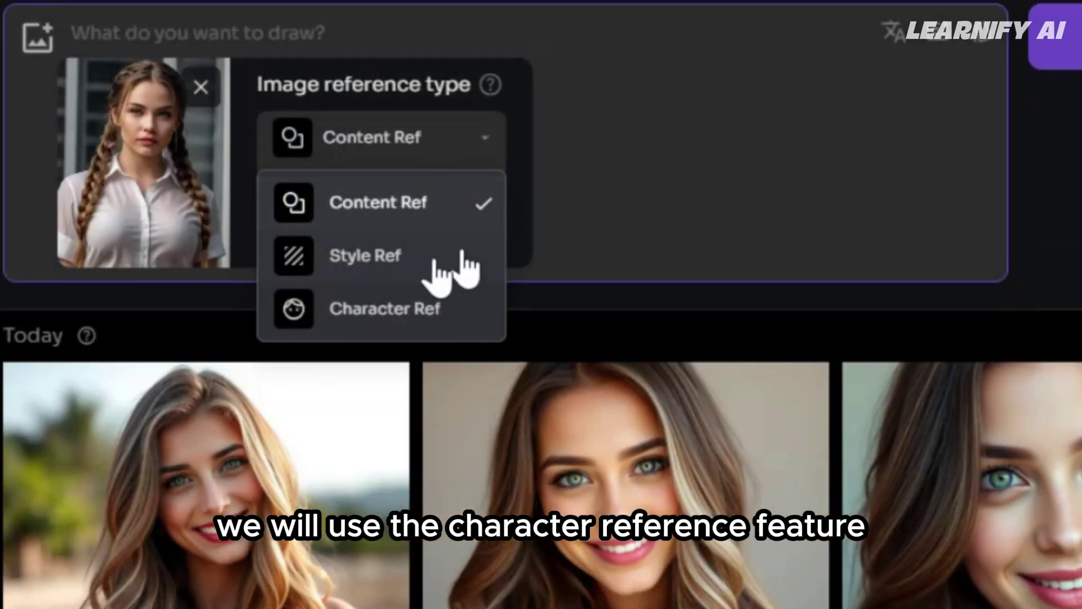
click(389, 309)
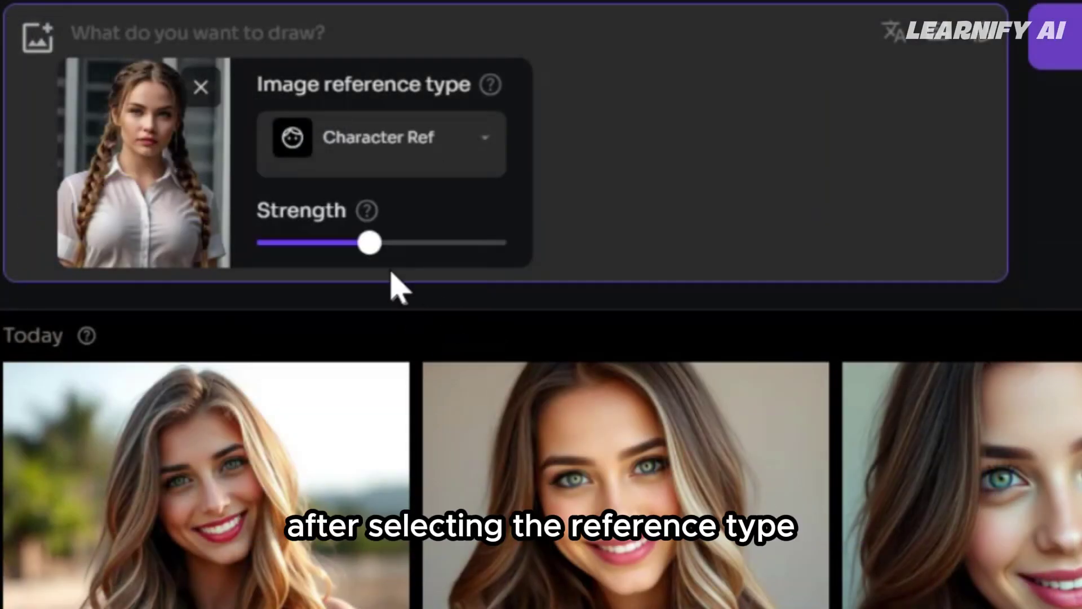
mouse_move(397, 240)
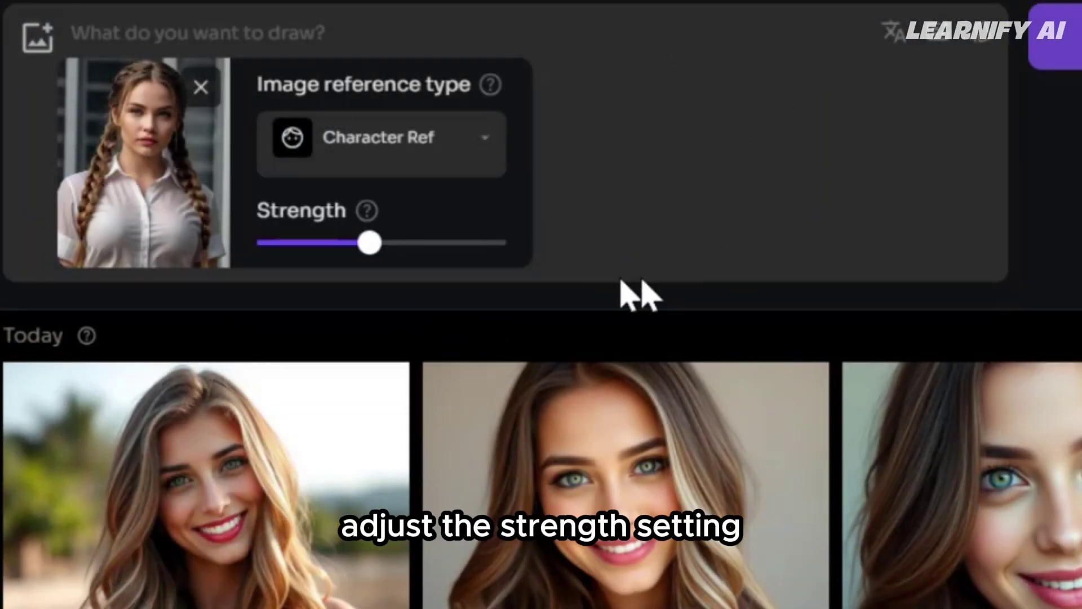
drag(370, 244, 270, 244)
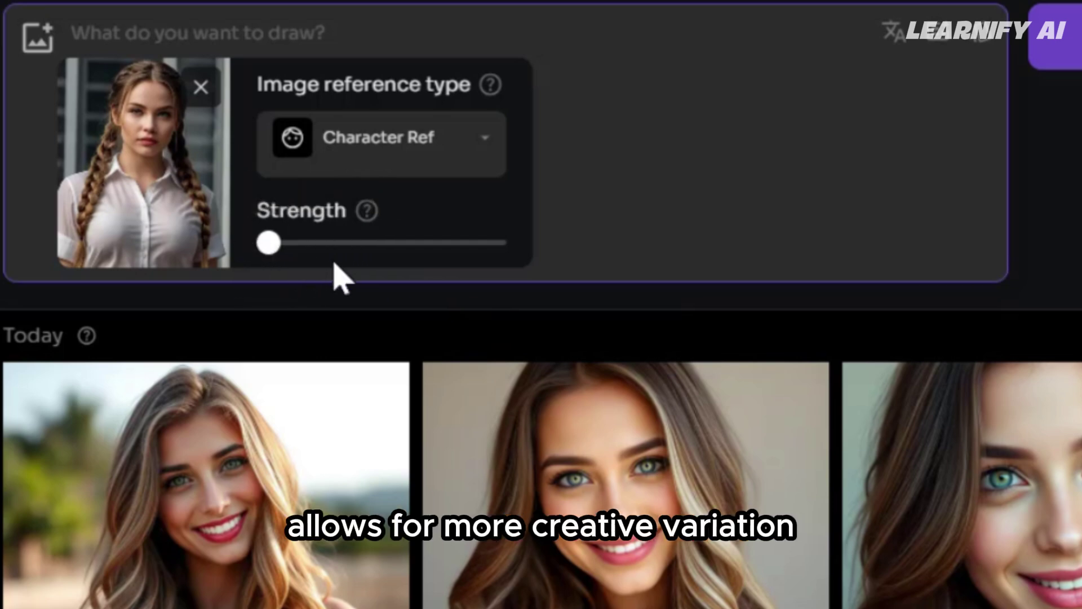
mouse_move(264, 248)
drag(264, 248, 465, 250)
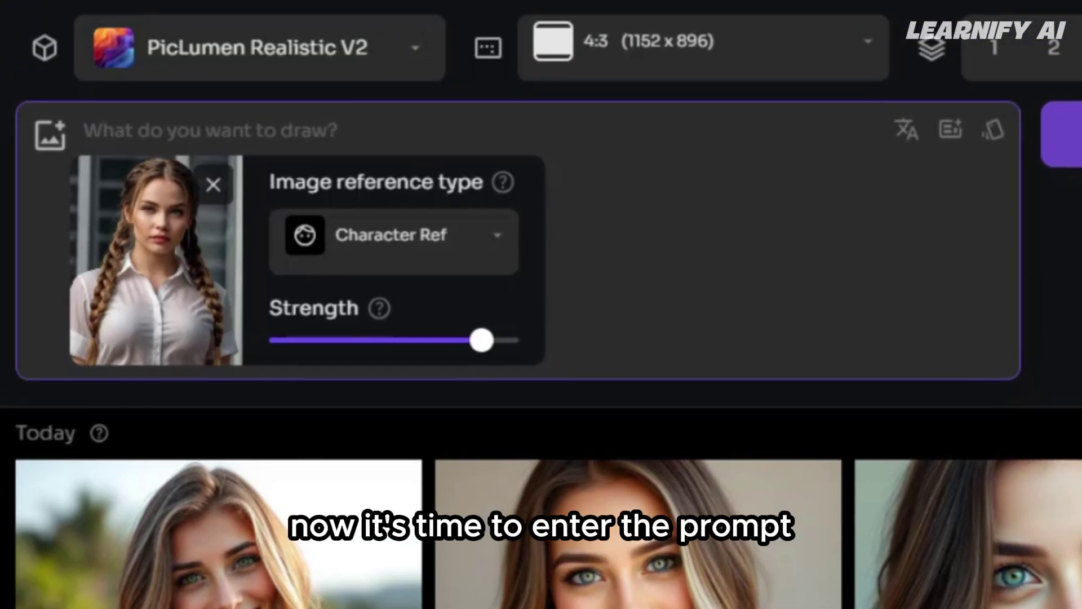
Enter the prompt "a BEAUTIFUL Girl sitting in college" and generate the images.
text(a B)
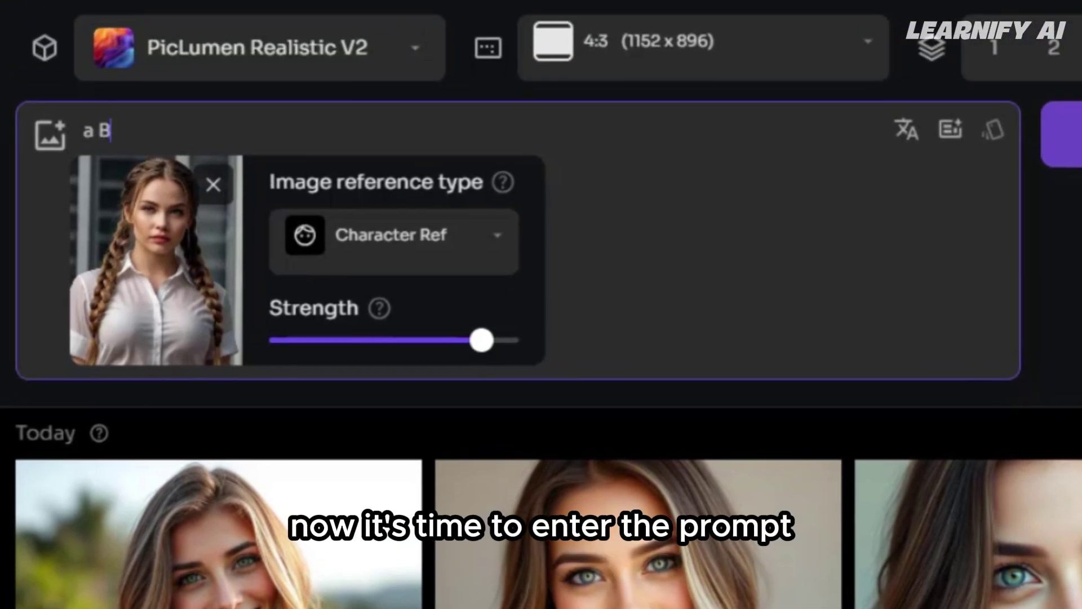
text(E)
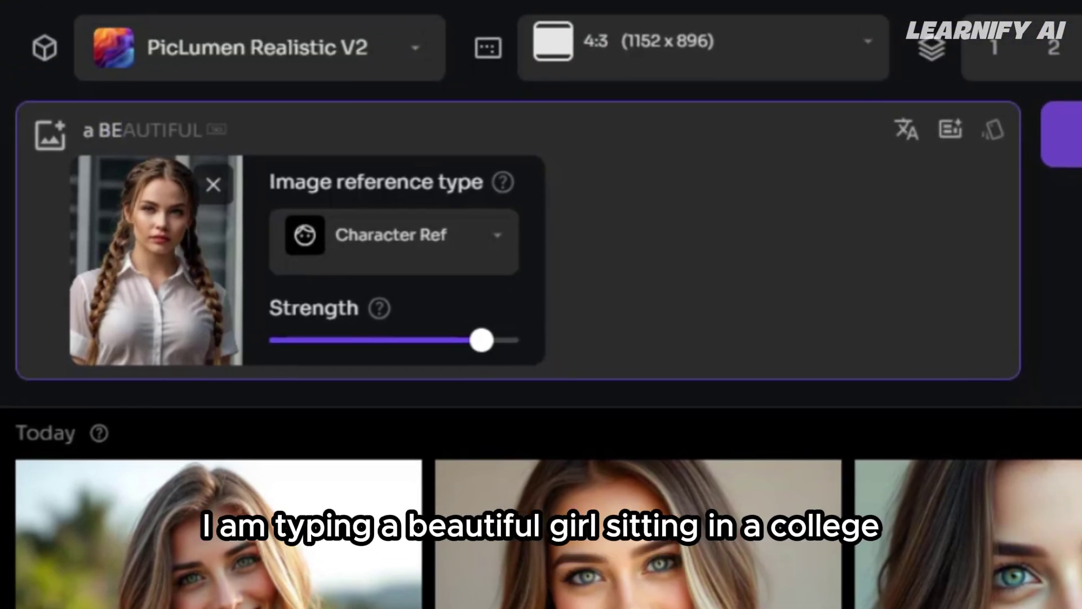
key(Tab)
text(G)
text(collage)
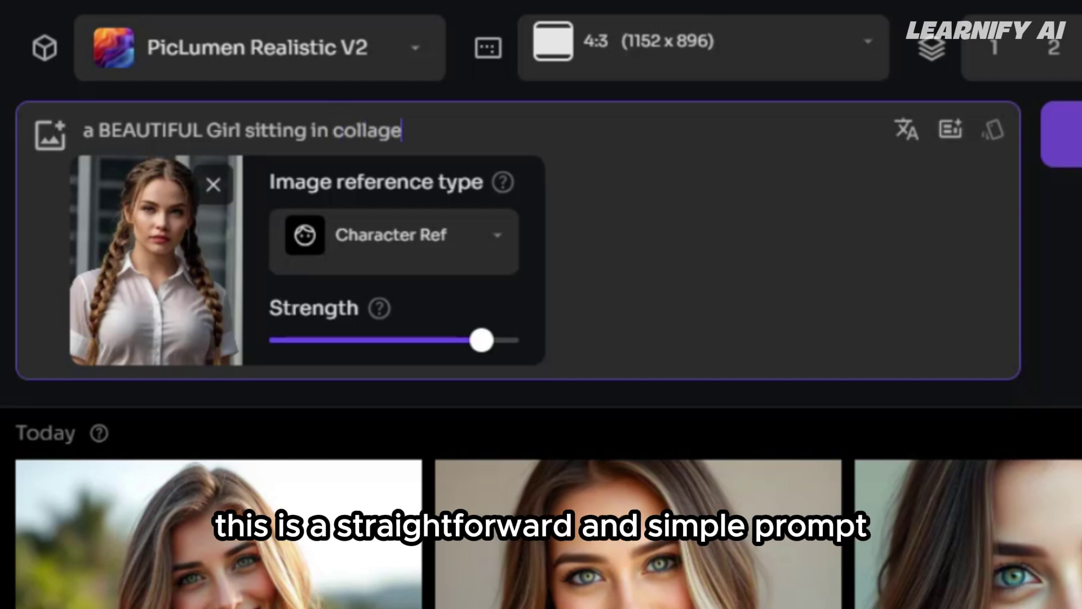
key(Left)
key(Left)
key(BackSpace)
text(e)
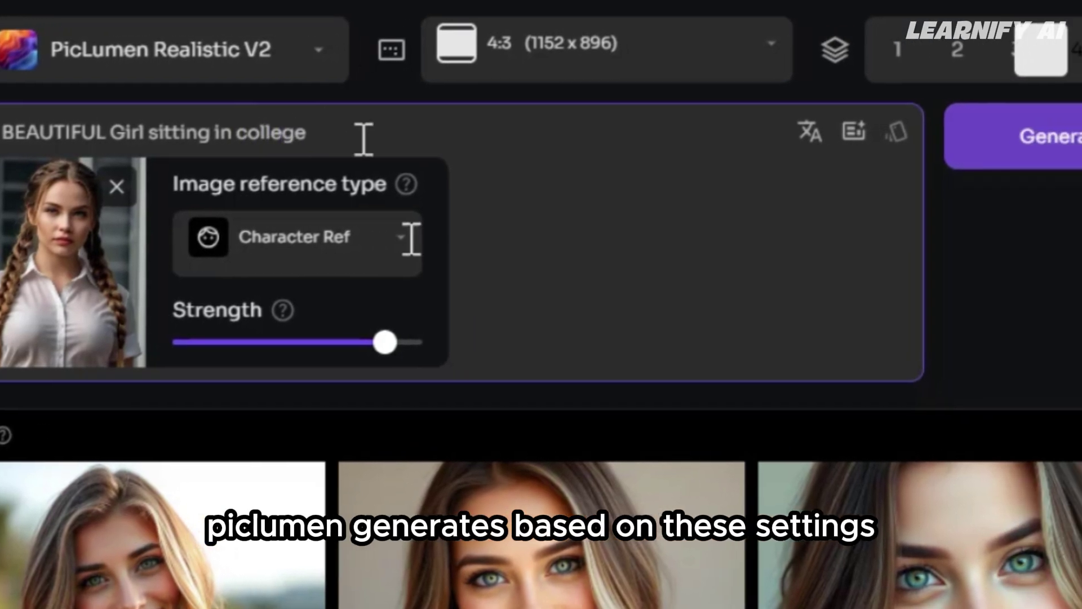
click(978, 164)
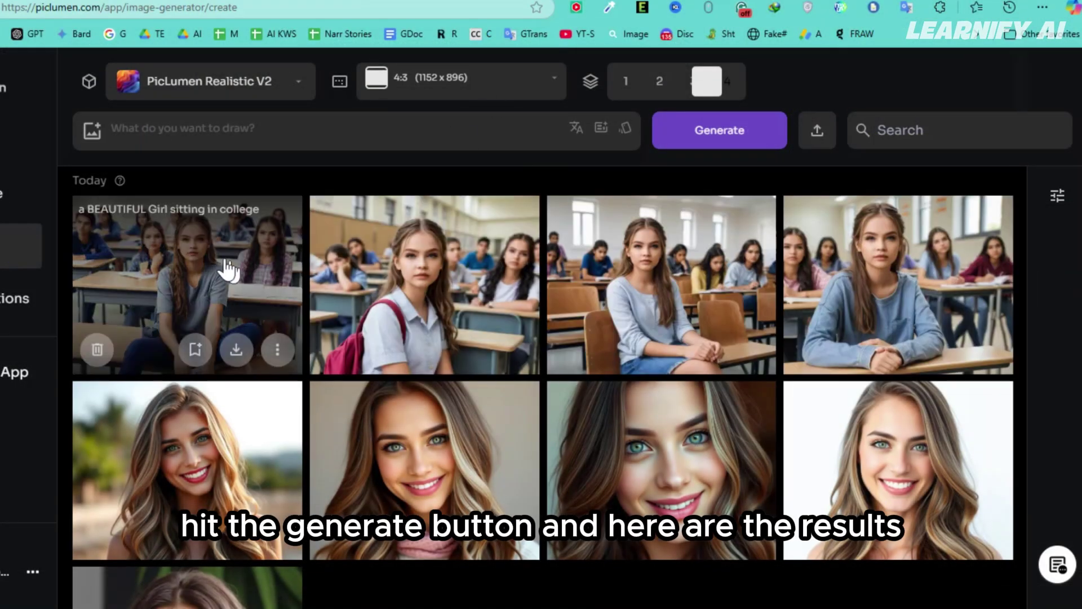
View the generated college classroom images one by one at full size to compare their faces.
click(211, 255)
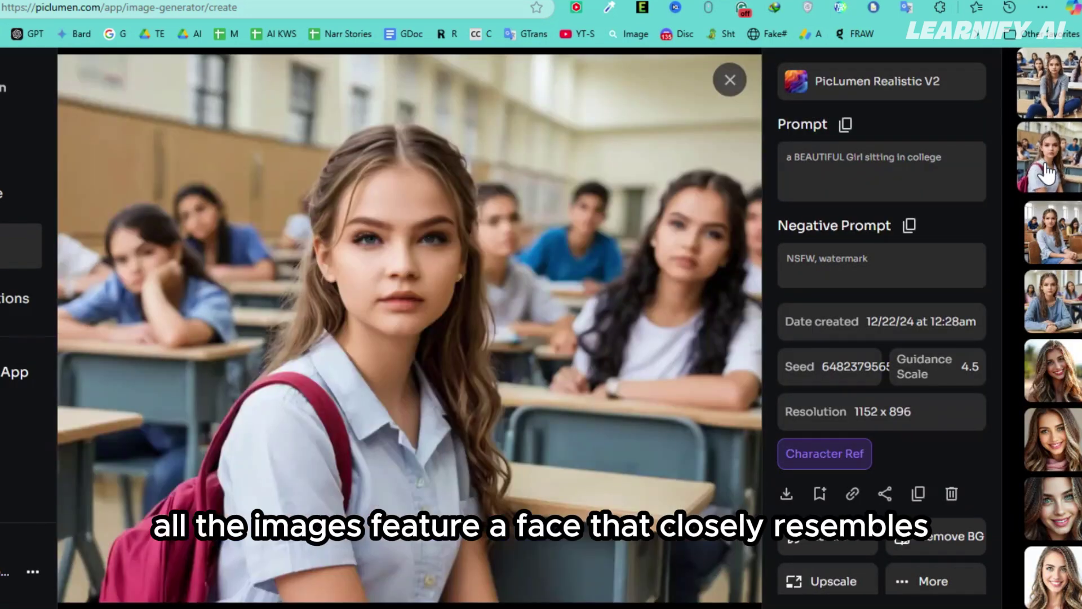
click(1046, 169)
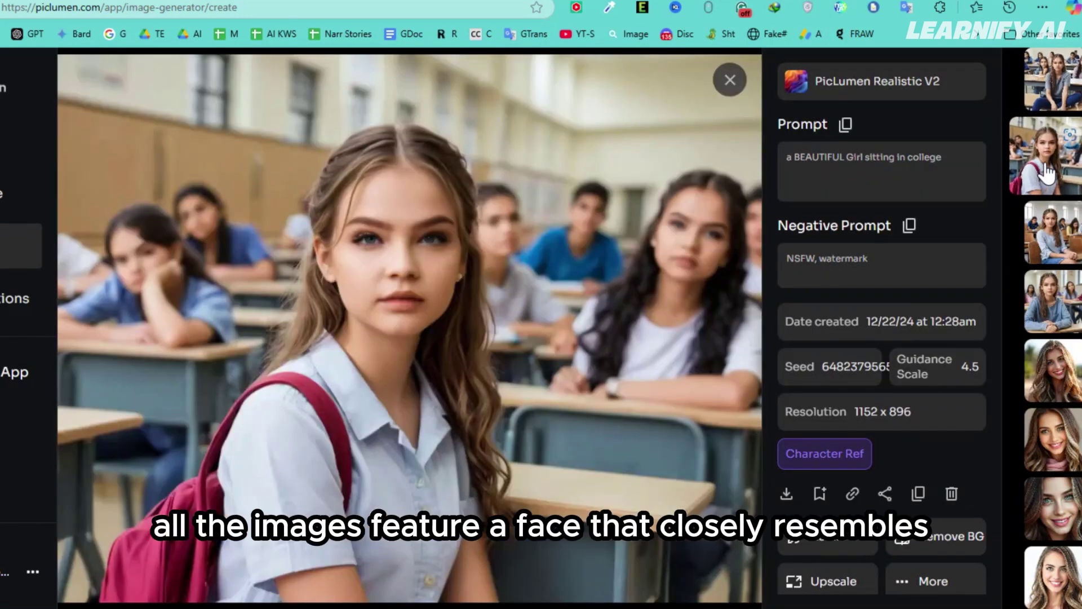
click(1052, 232)
click(1064, 290)
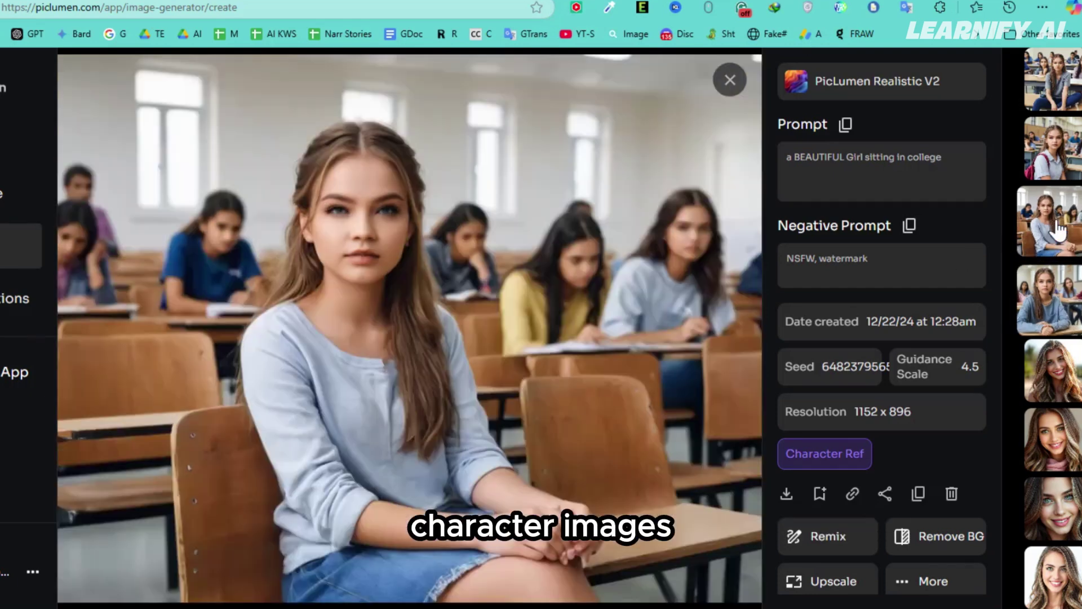
click(1058, 234)
click(1053, 164)
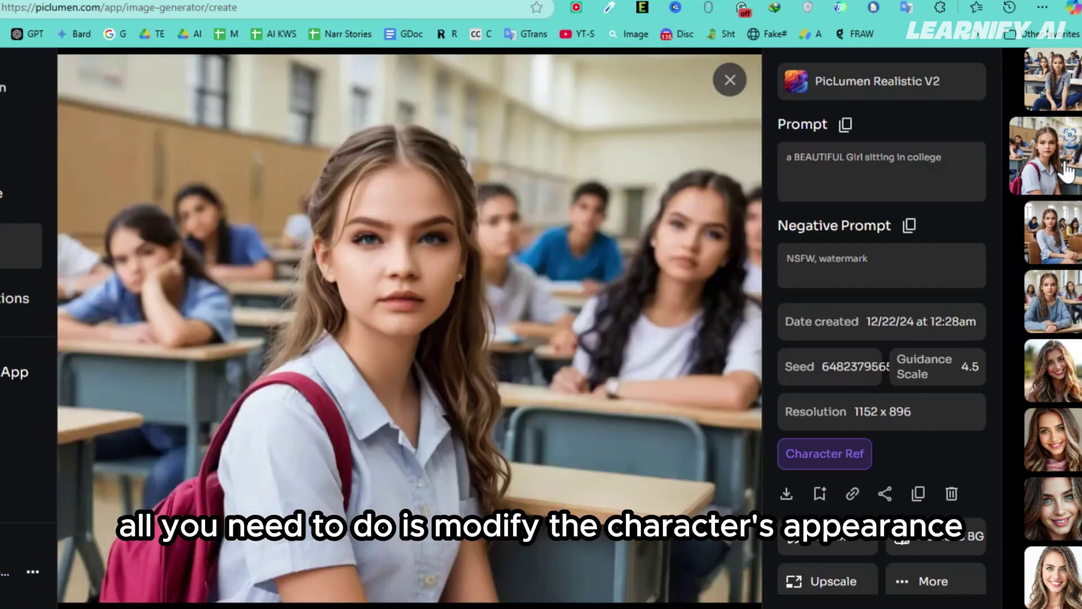
click(1059, 97)
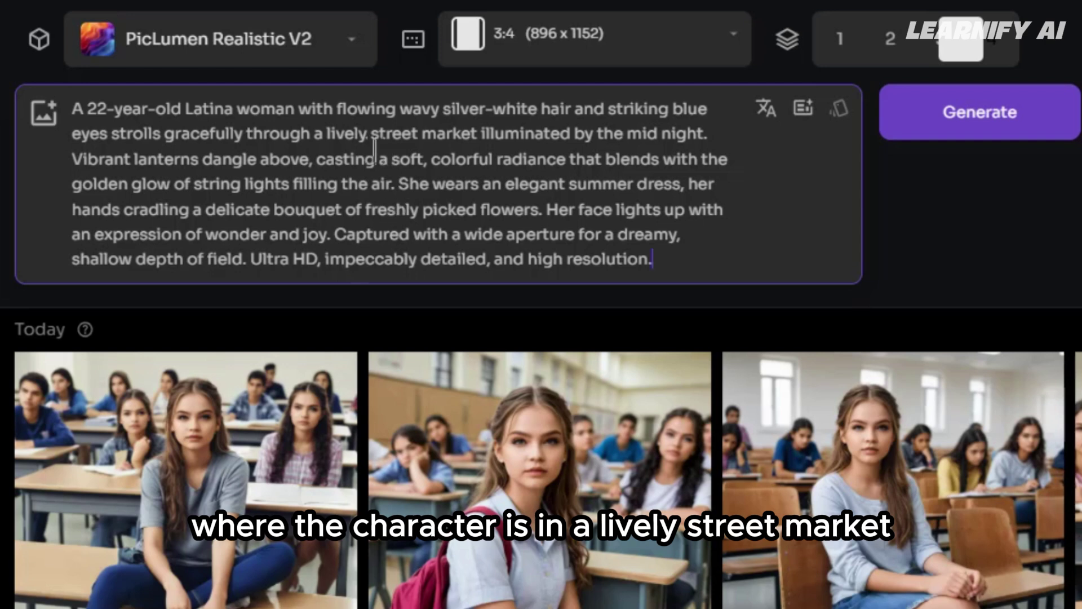
Attach the uploaded photo of the braided woman to the street market prompt as a Character Ref with strength at about two-thirds.
drag(353, 133, 646, 133)
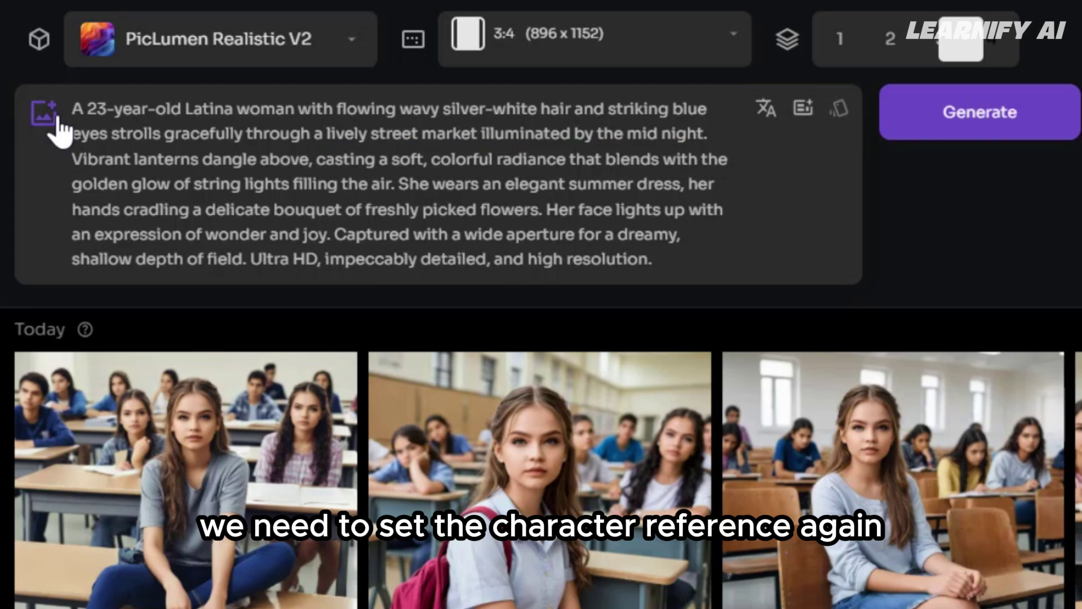
click(56, 121)
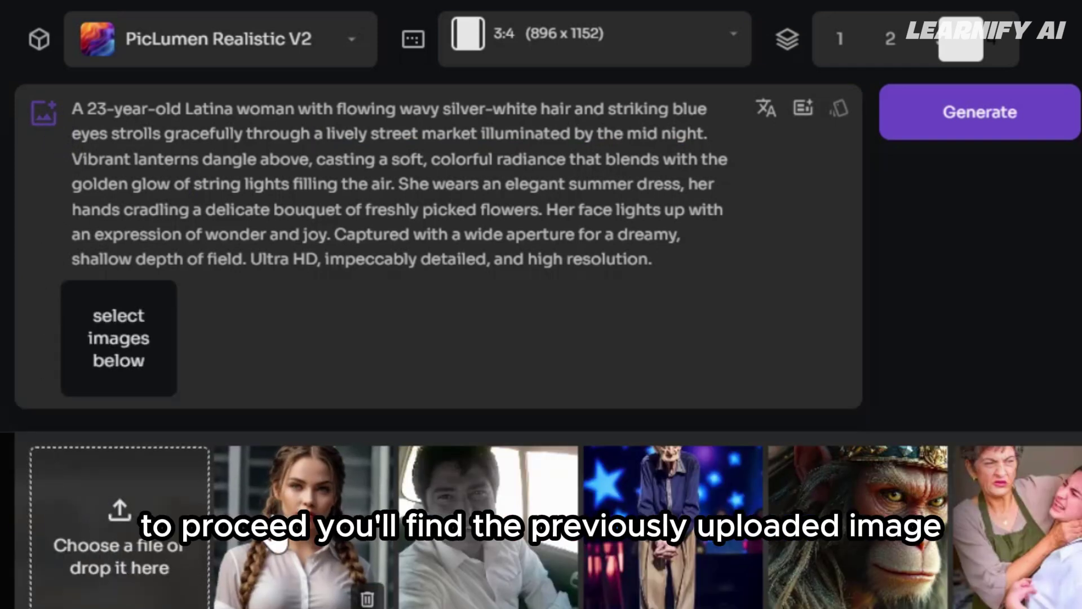
mouse_move(292, 542)
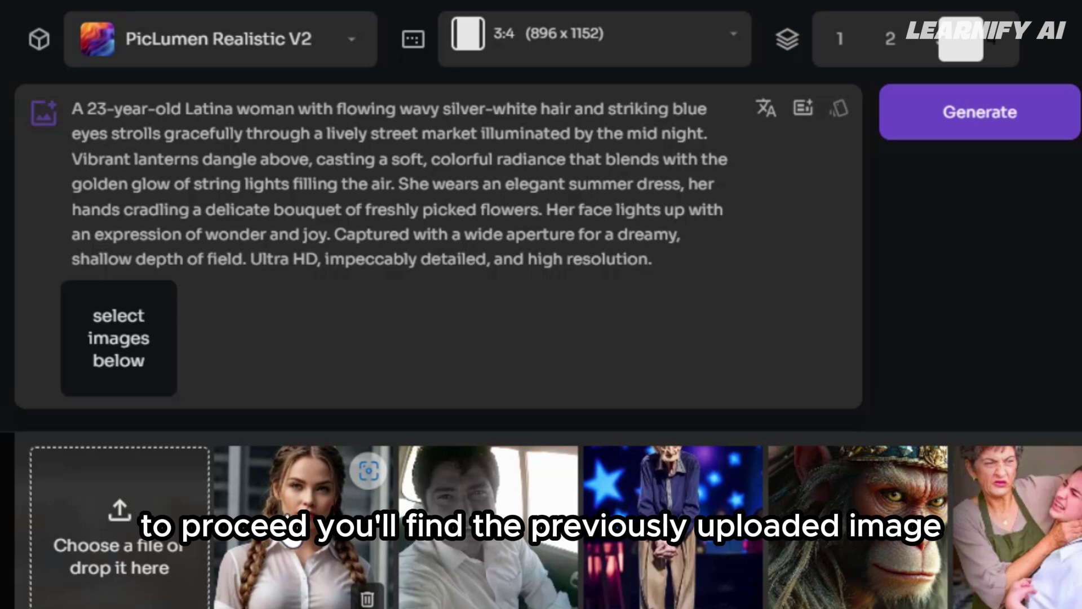
click(288, 515)
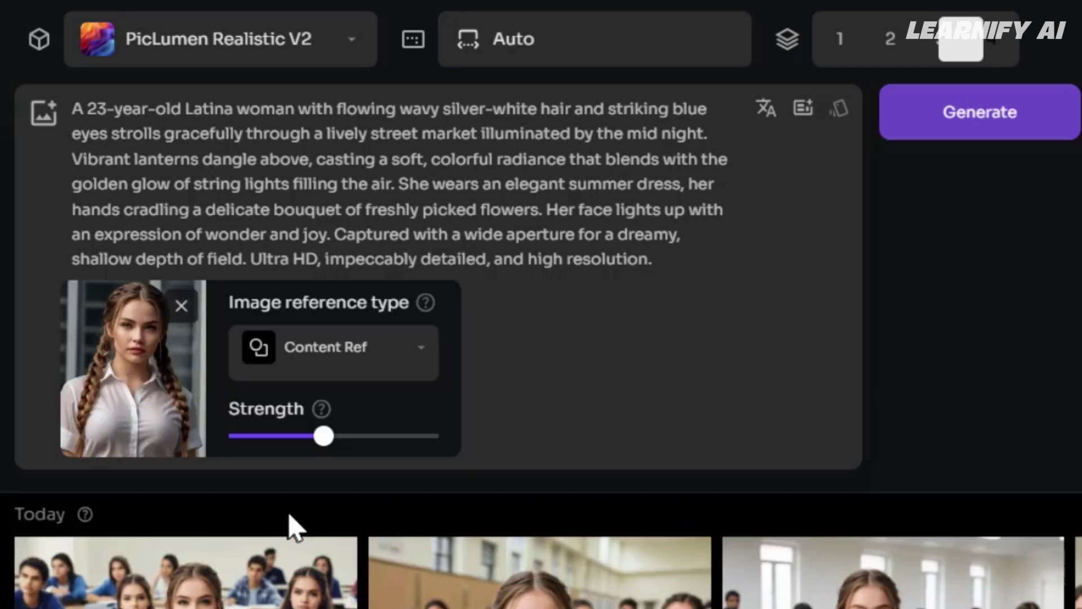
click(337, 347)
click(336, 491)
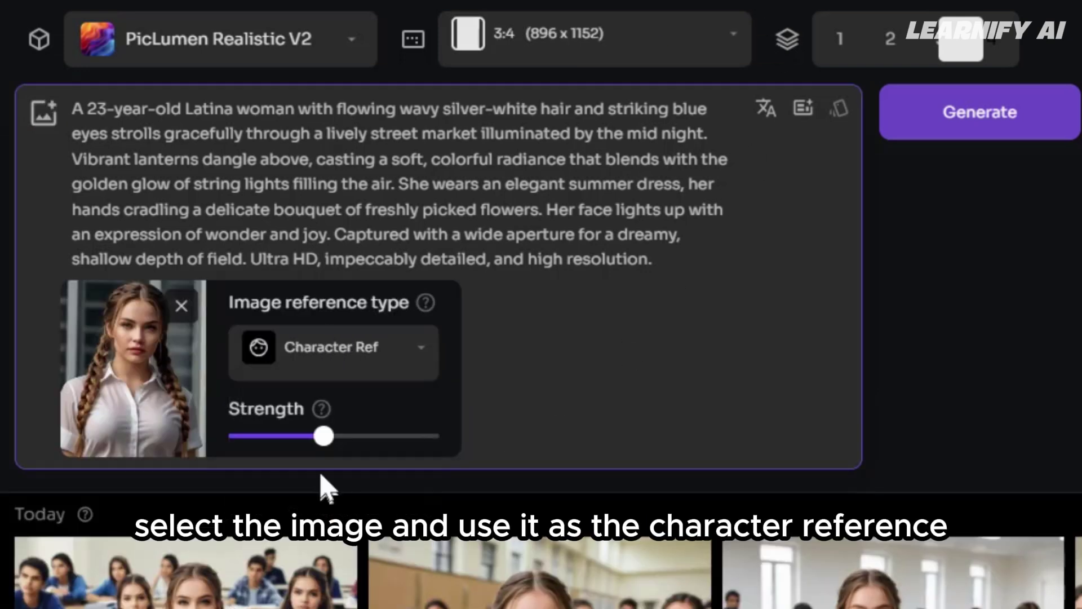
drag(323, 436, 365, 437)
Set the aspect ratio to 16:9 (1344 x 768) and generate the street market images.
click(558, 37)
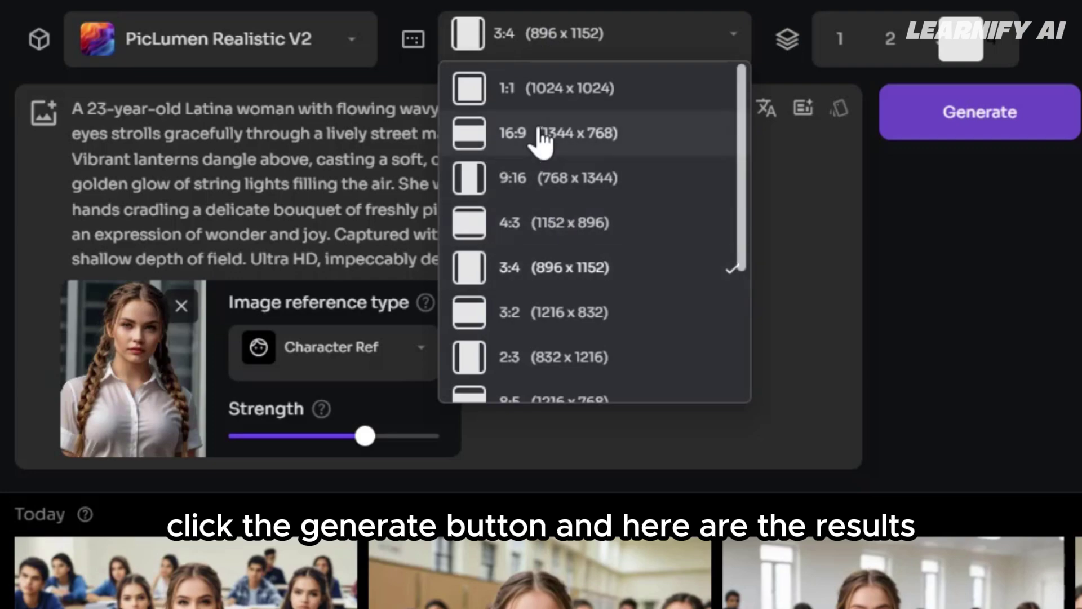
click(541, 141)
click(992, 145)
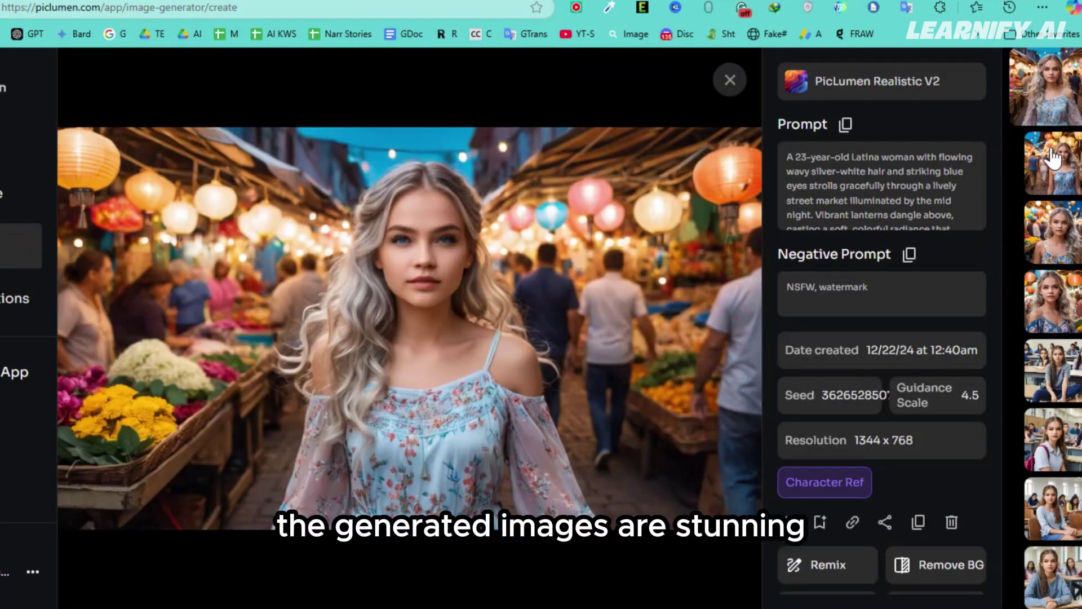
View the generated street market images one by one at full size to check their detail and quality.
click(1051, 159)
click(1065, 235)
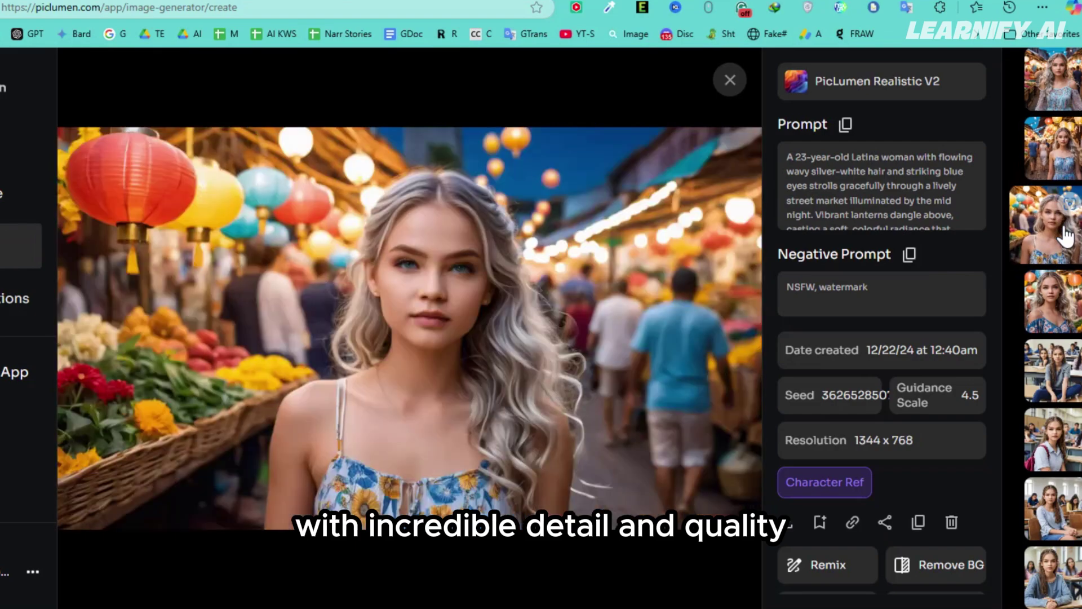
click(1067, 307)
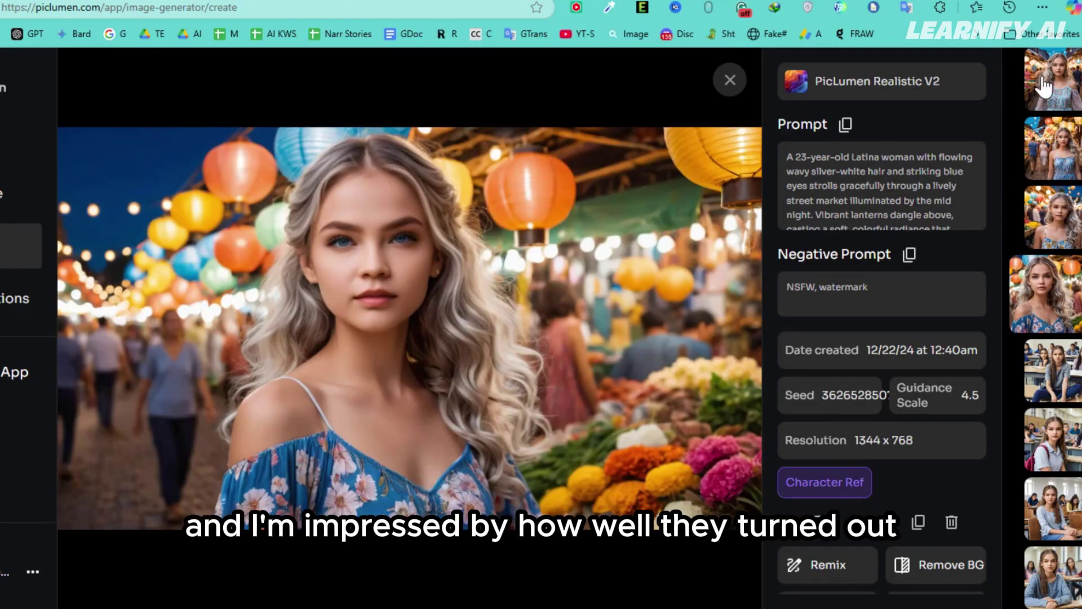
click(1043, 85)
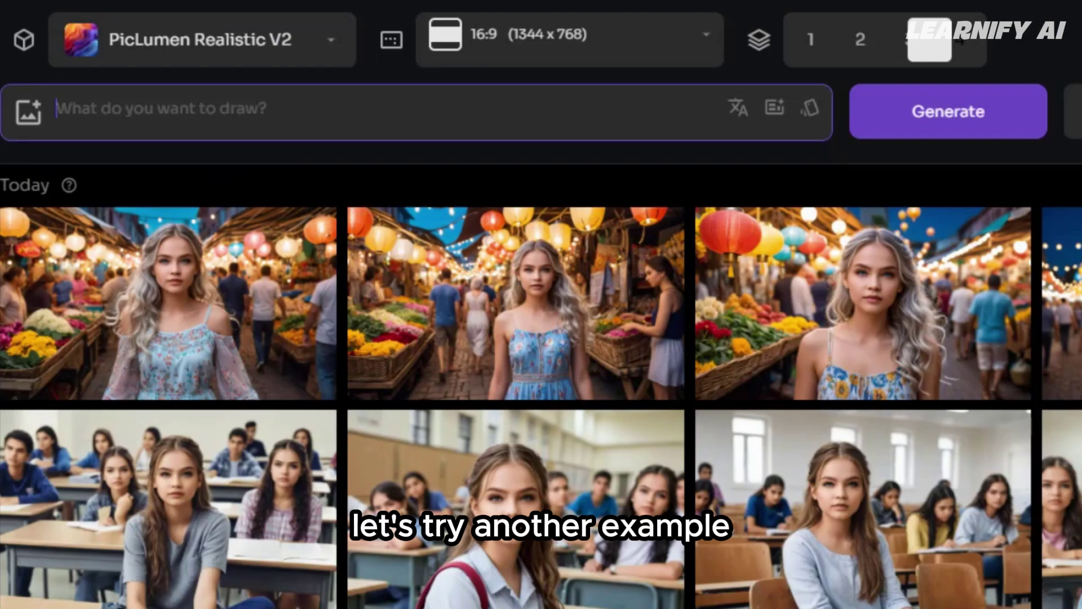
Enter a prompt for a 24-year-old Latina woman with wavy white-silver hair and a light yellow sundress, sitting on a swing in a rose garden.
text(A 24-year-old Latina woman with flowing wavy white-silver hair and captivating blue eyes, sitting on a swing in a serene garden surrounded by blooming roses and lush greenery. The vibrant flowers create a kaleidoscope of colors, and the sky above is a radiant shade of blue. She wears a delicate light yellow sundress, her expression glowing with joy and serenity. Captured with soft backlighting that adds a golden, dreamy aura around her. Ultra HD, exquisitely detailed, and high resolution.)
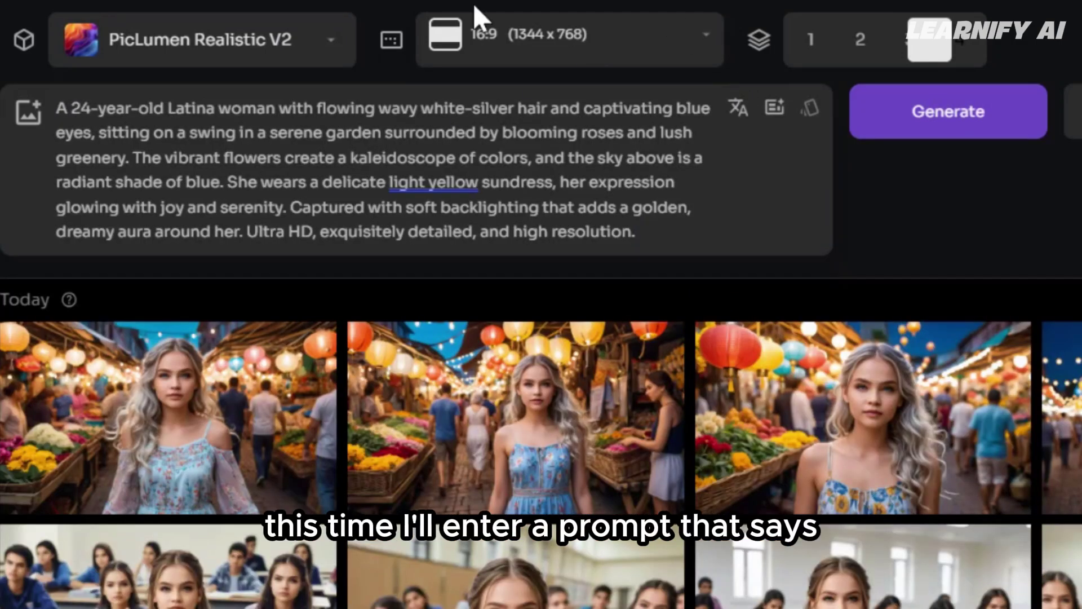
drag(97, 132, 194, 132)
drag(278, 108, 304, 133)
drag(380, 132, 131, 158)
click(130, 163)
Attach the braided woman's photo to the rose garden swing prompt as a Character Ref and generate the images.
click(20, 124)
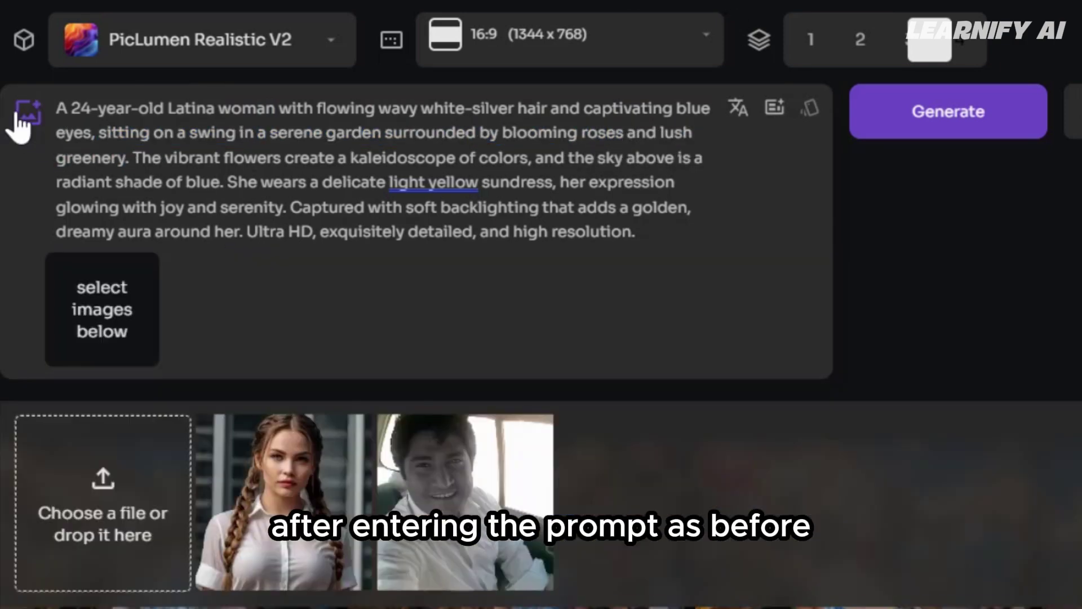
click(229, 505)
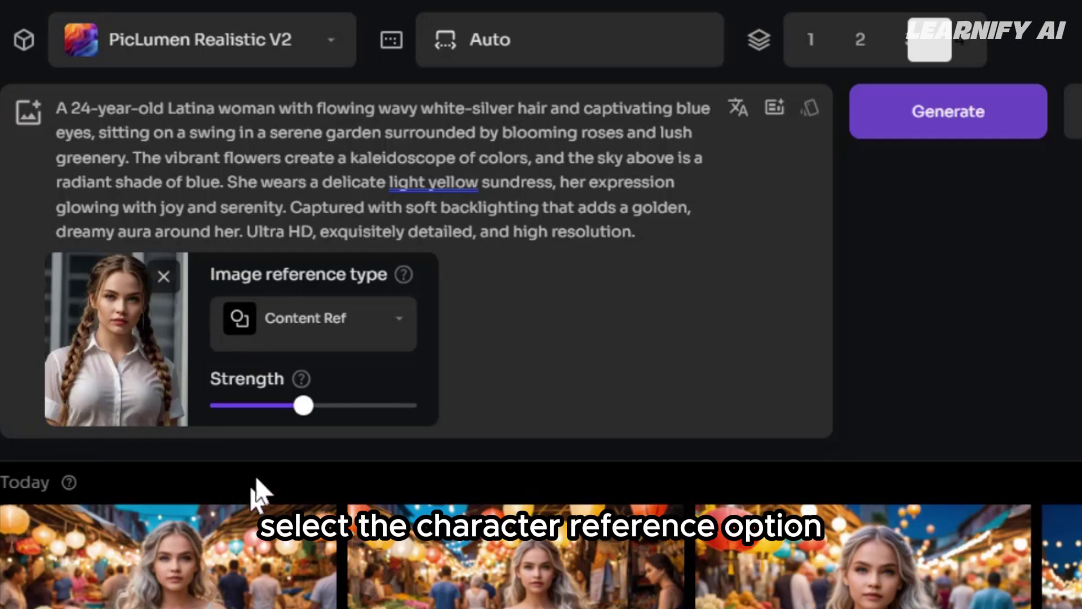
click(364, 404)
click(366, 327)
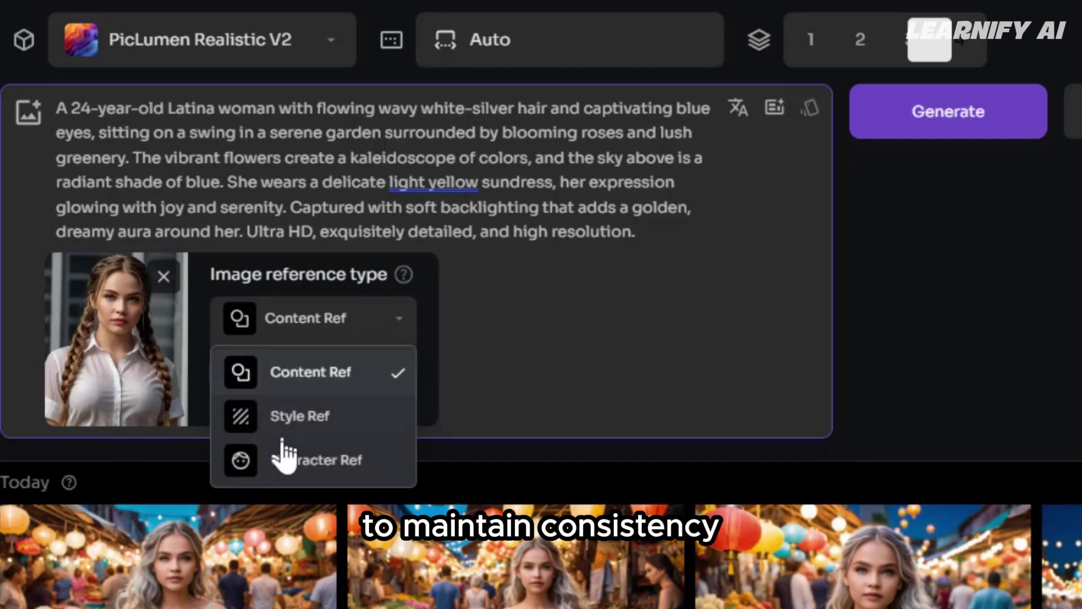
click(304, 459)
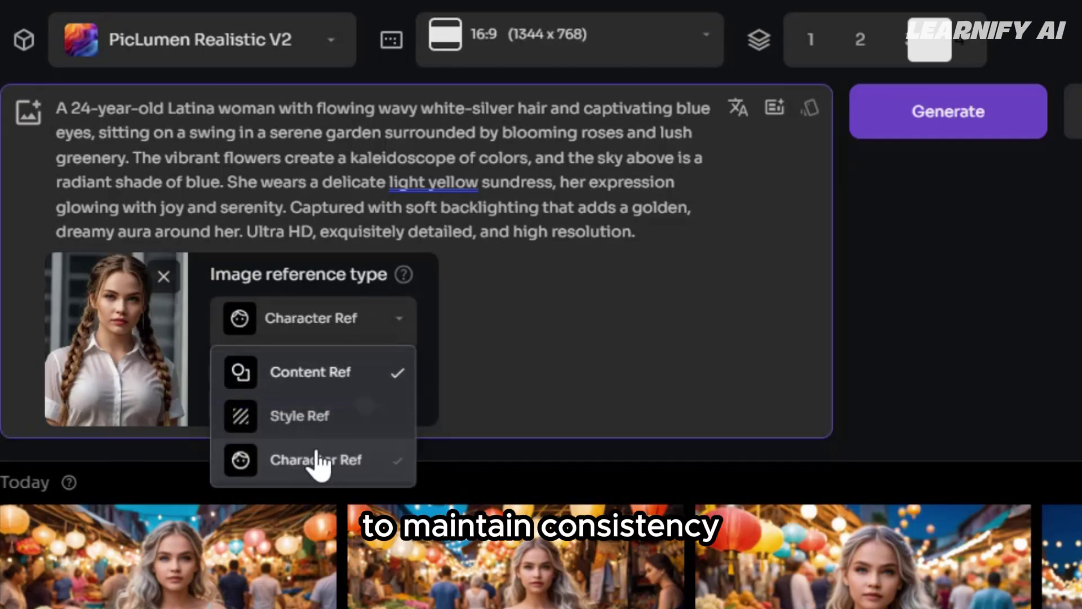
click(927, 127)
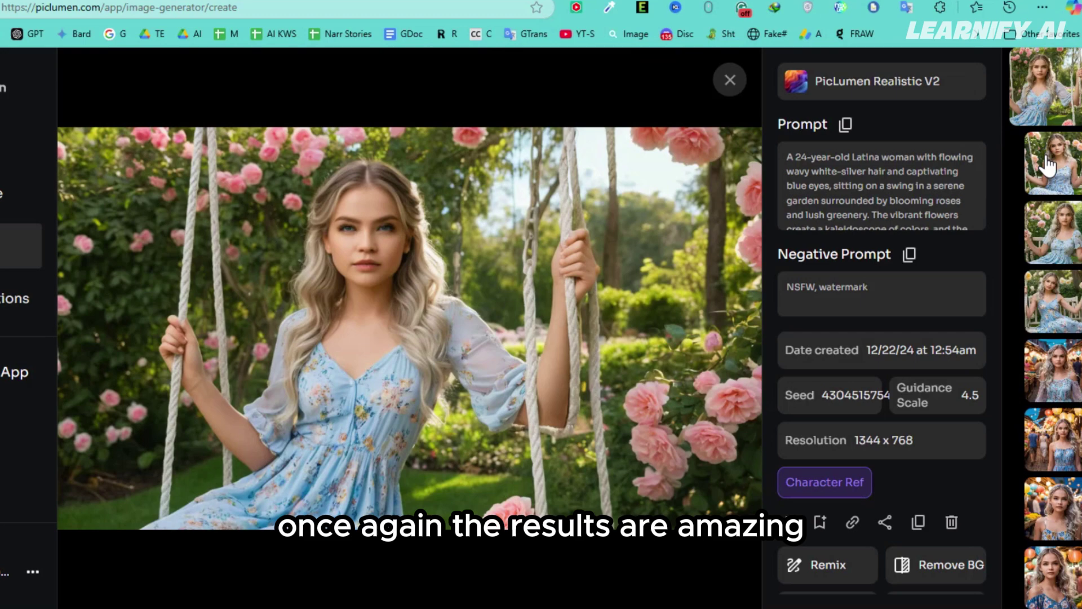
View the generated rose garden swing images one by one at full size.
click(1047, 165)
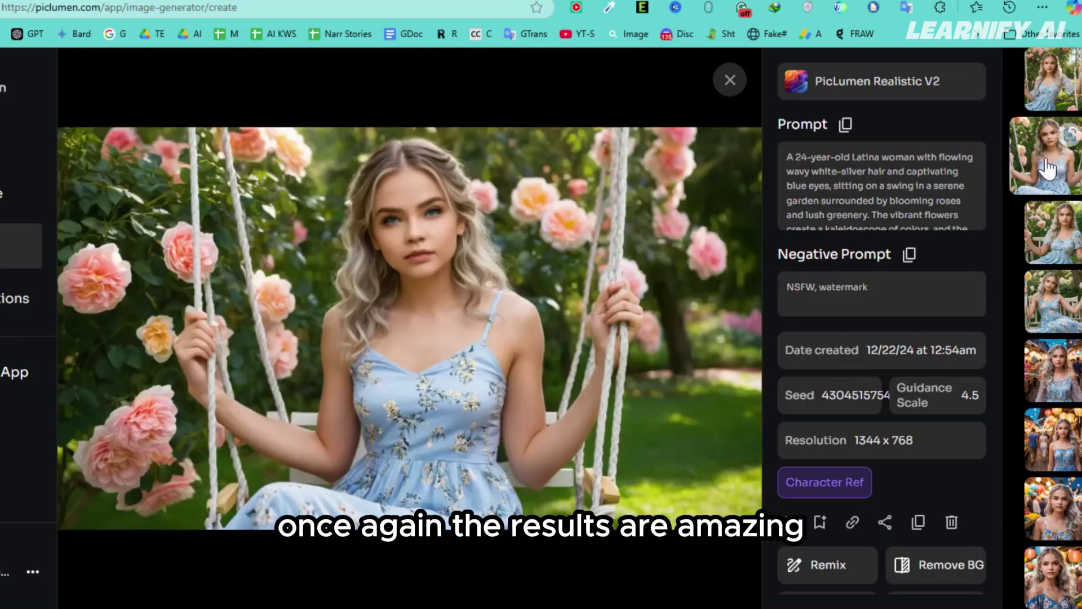
click(1058, 231)
click(1058, 301)
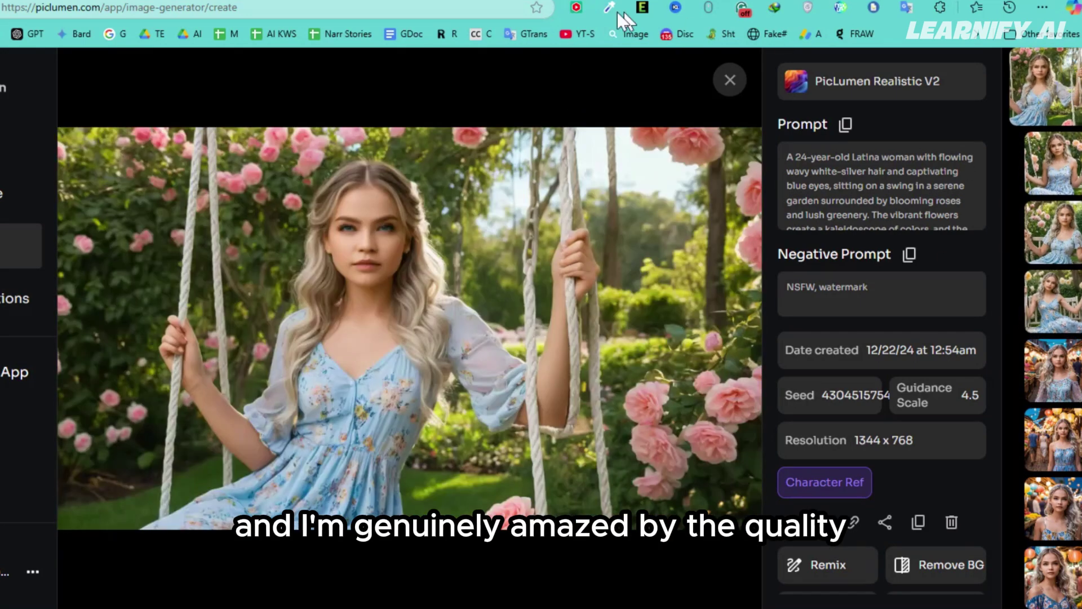
click(729, 80)
Enter a prompt for a 25-year-old Latina woman with wavy white-silver hair, sunhat and white blouse, savoring coffee at a charming Italian piazza.
click(410, 116)
text(A 25-year-old Latina woman with flowing wavy white-silver hair and striking blue eyes, savoring a cup of coffee at a charming Italian piazza. The cobblestone square is surrounded by historic buildings, and a beautiful fountain sparkles in the sunlight behind her. She is dressed in an elegant sunhat, a flowing white blouse, and a floral skirt, her expression serene and joyful. The lighting is warm and golden, capturing the lively yet tranquil atmosphere. Ultra HD, impeccably detailed, and high resolution.")
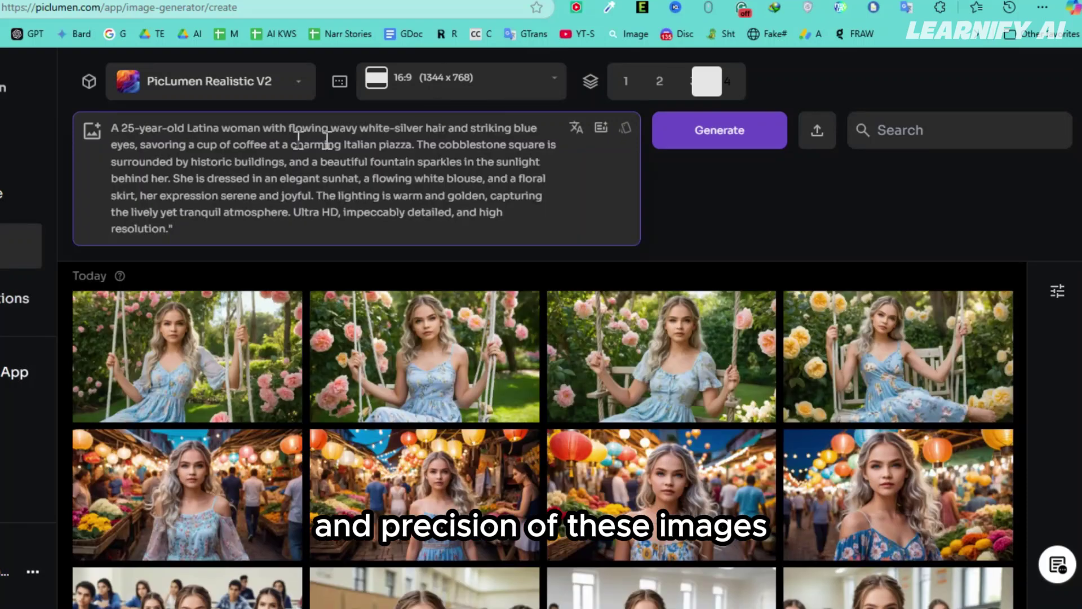
Attach the braided woman's photo to the Italian piazza prompt as a Character Ref and generate the images.
click(91, 130)
click(240, 406)
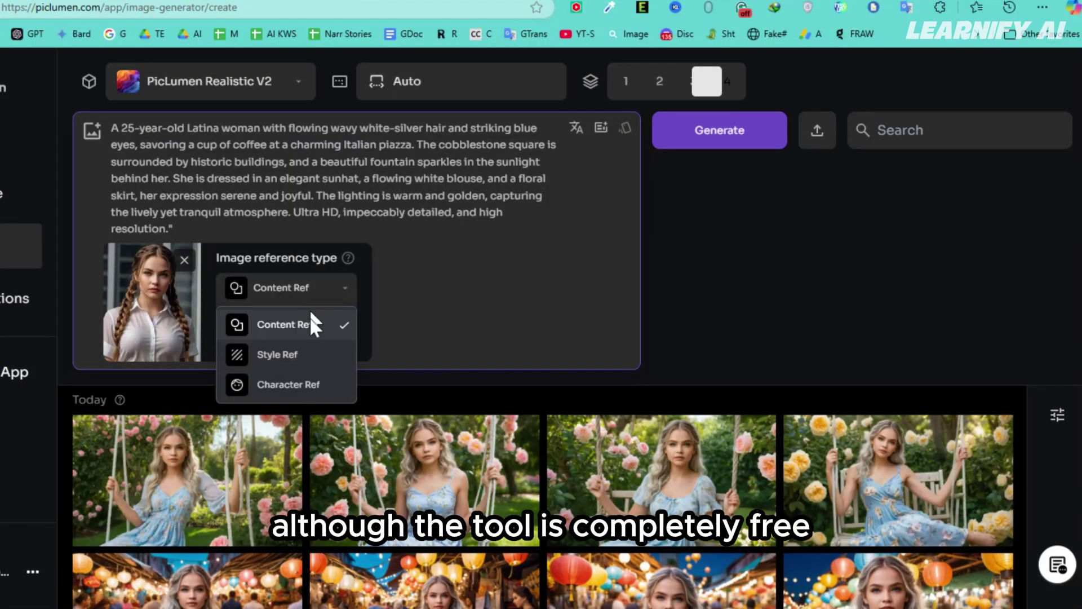
click(290, 382)
click(713, 145)
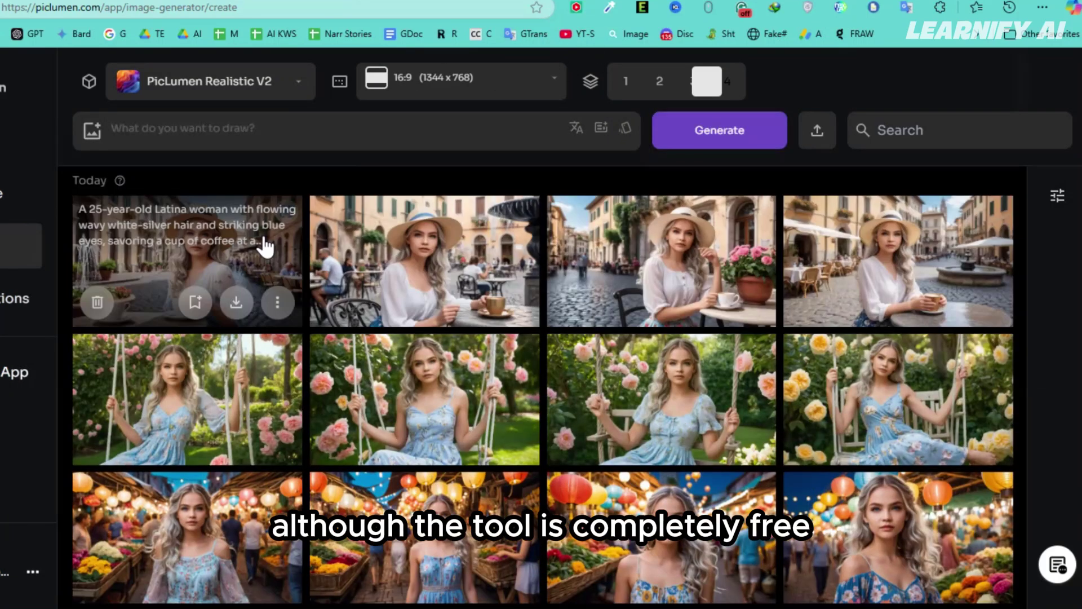
View the generated Italian piazza images at full size, comparing the face and detail across all of them.
click(259, 241)
click(1044, 189)
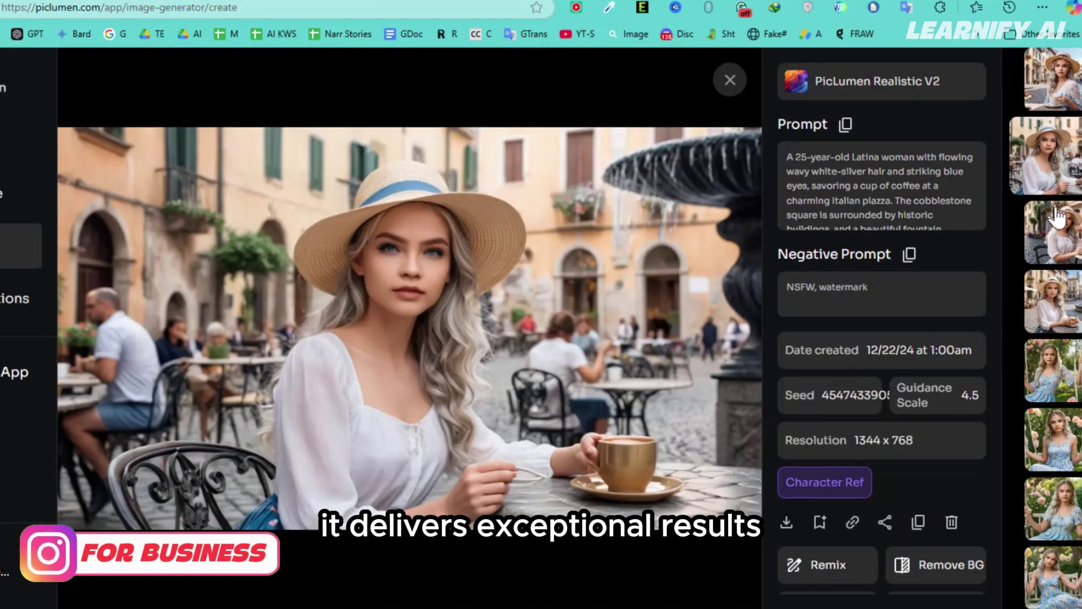
click(1058, 239)
click(1061, 313)
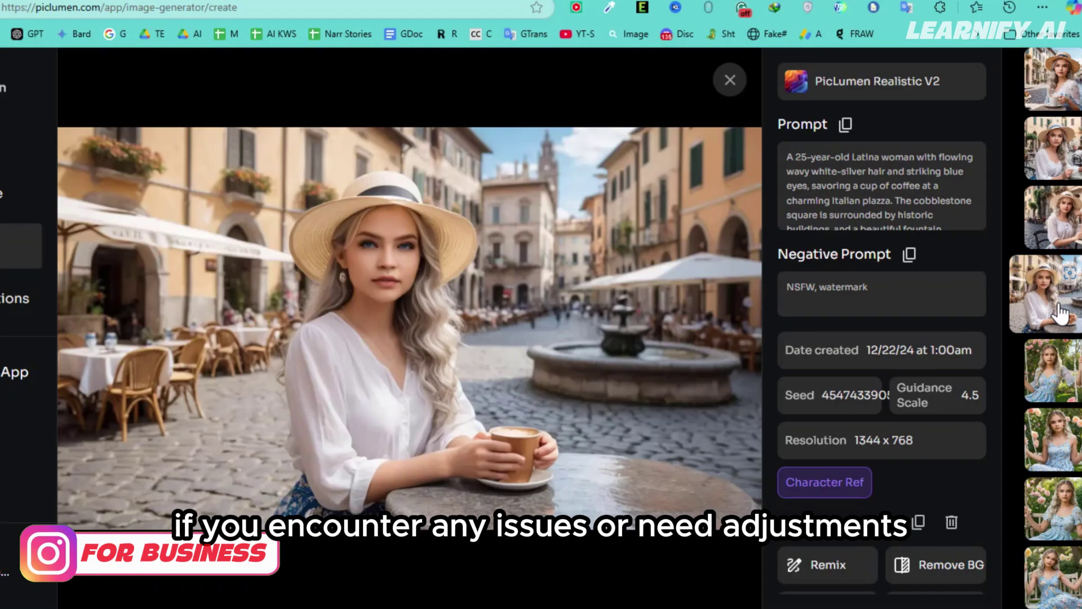
click(1049, 229)
click(1051, 164)
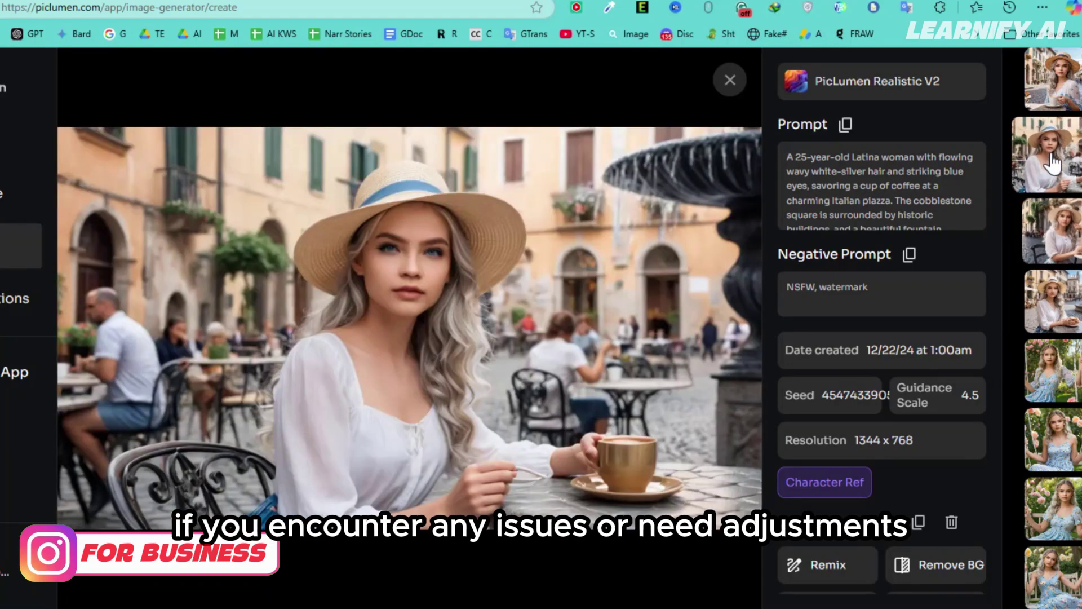
click(1057, 84)
click(728, 80)
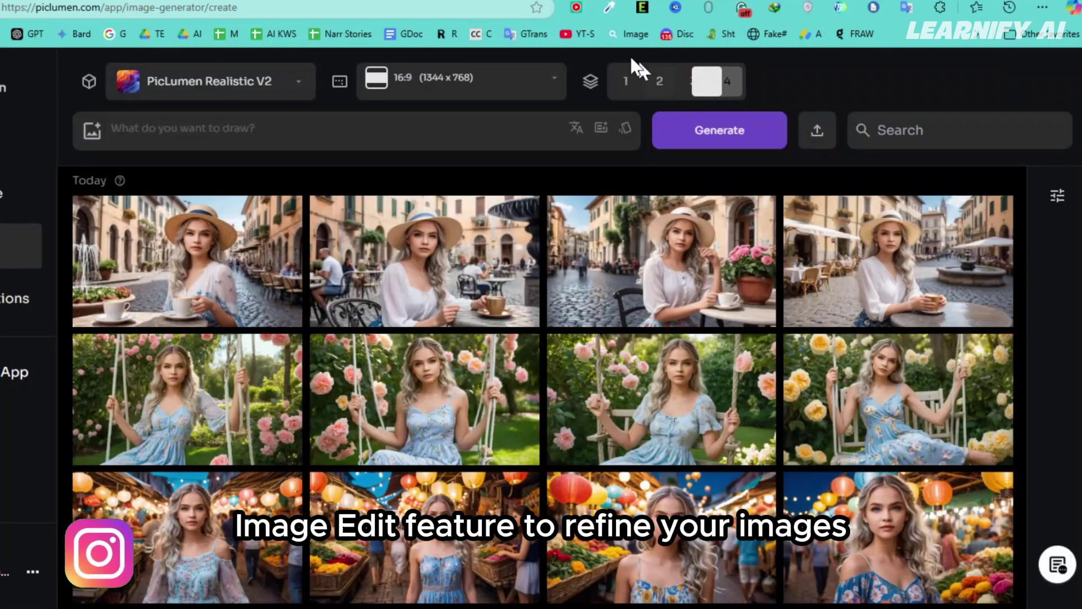
Remix the piazza image with the potted pink flowers and generate new images from its prompt.
click(560, 220)
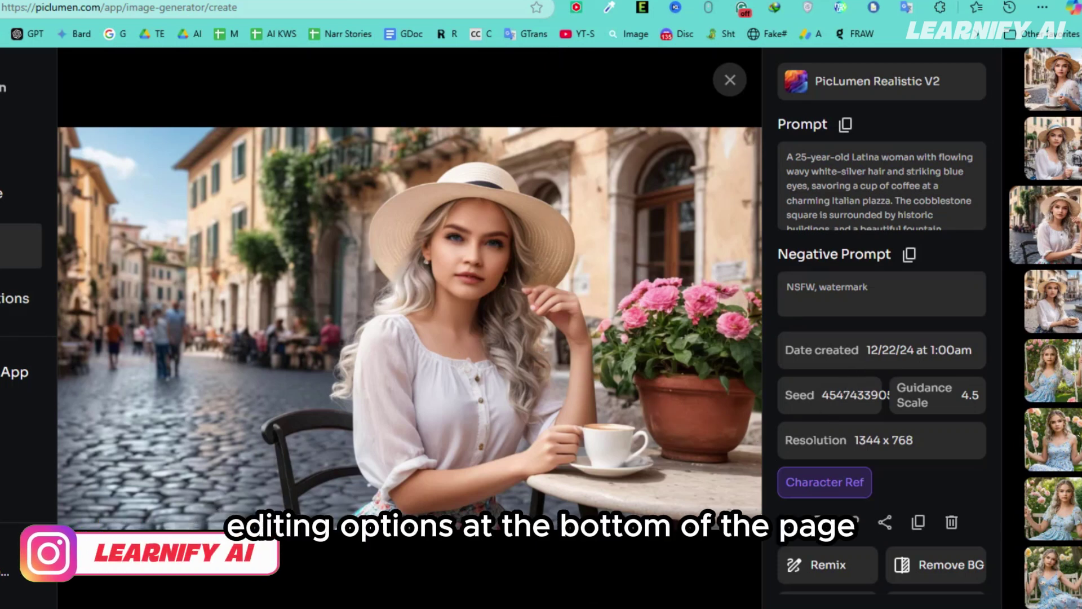
scroll(868, 355, down, 2)
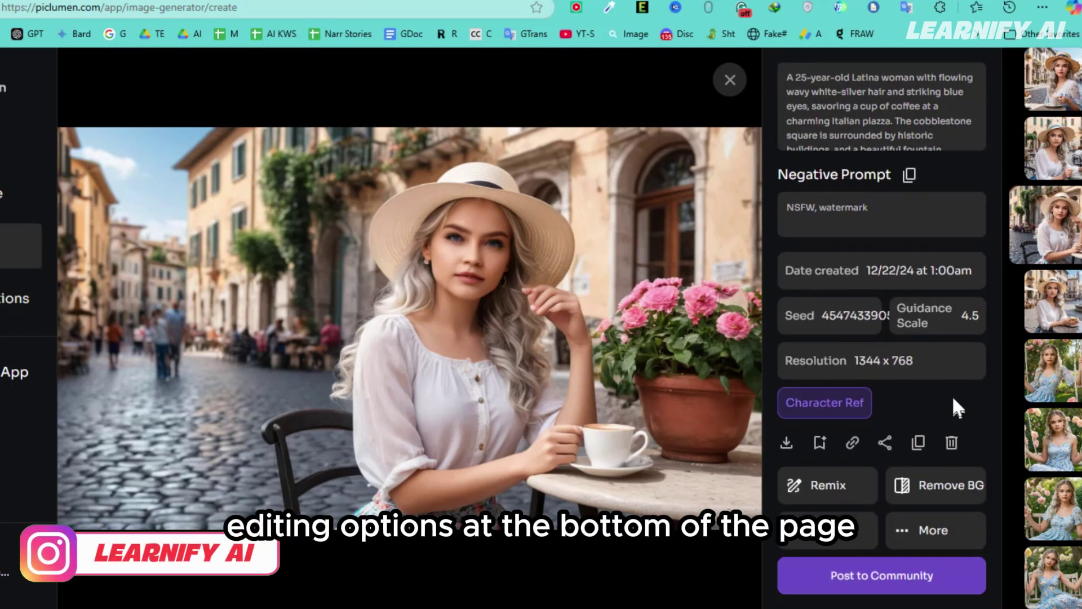
click(822, 488)
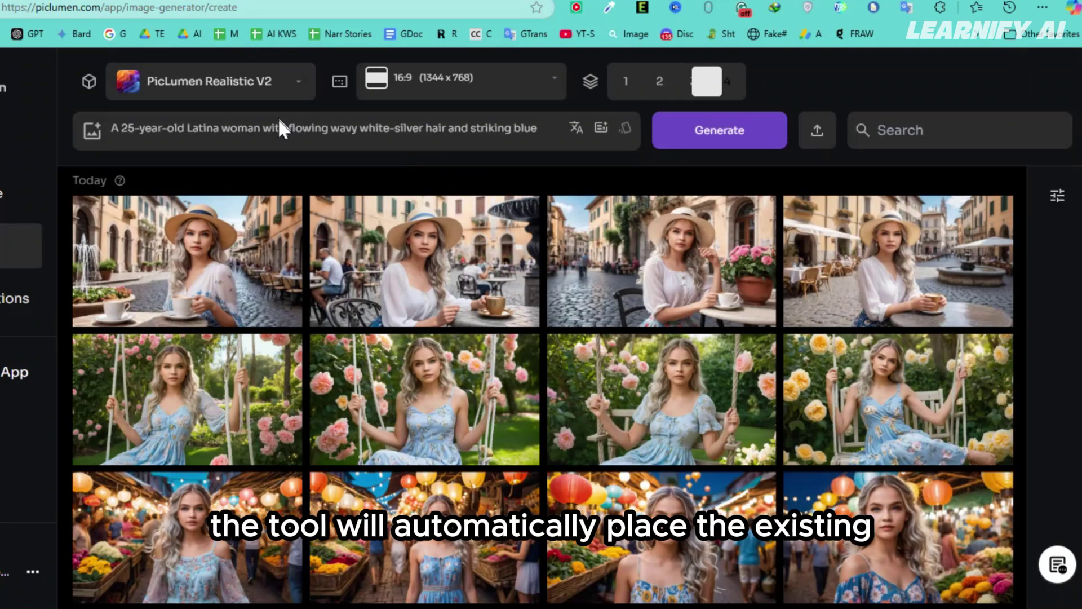
click(275, 128)
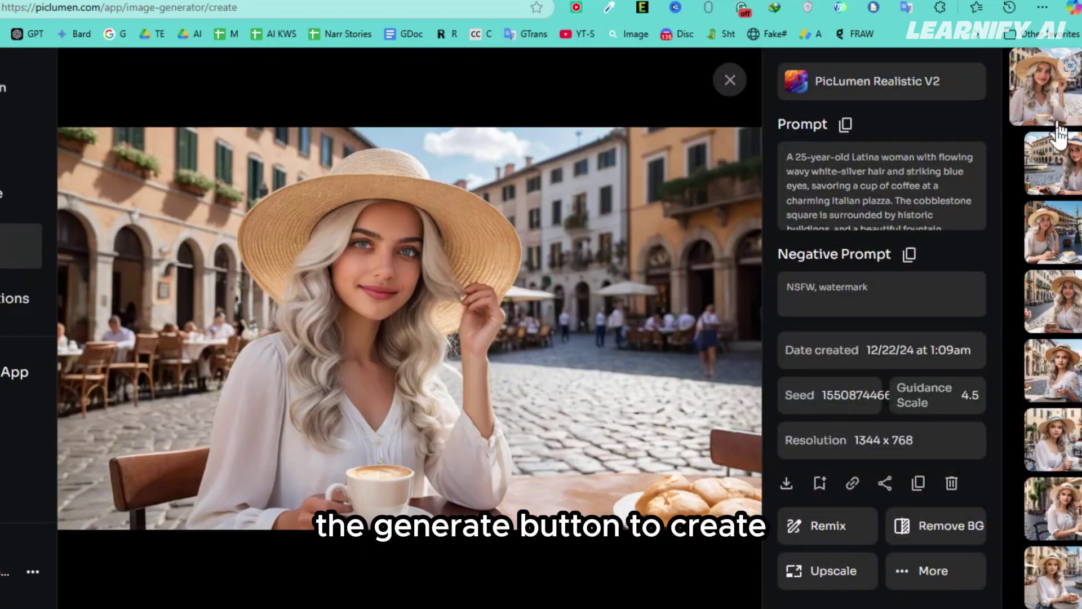
Browse the remixed piazza images and remove the background from the one with the statue-topped fountain.
click(1056, 163)
click(1053, 221)
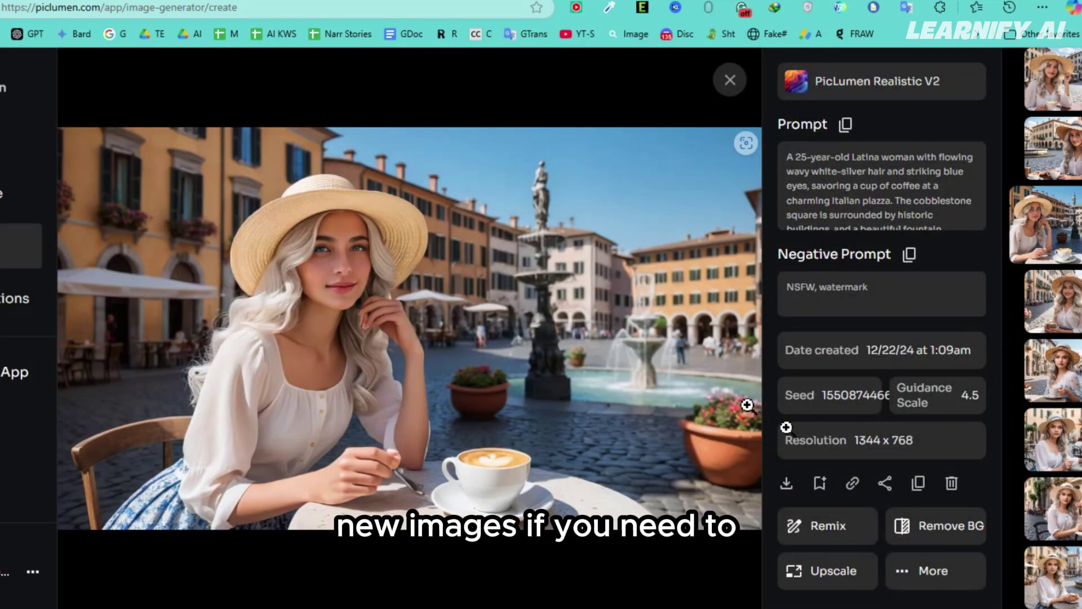
click(942, 527)
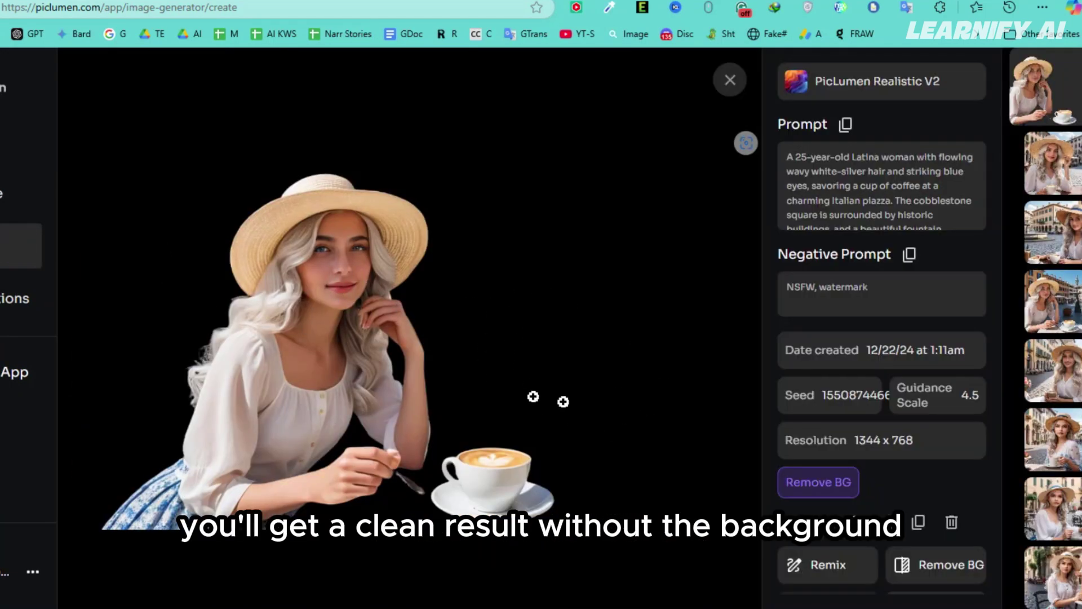
Upscale the remixed piazza image with the blue-banded hat by 2.0x with a redraw strength of 0.5.
click(548, 124)
click(372, 415)
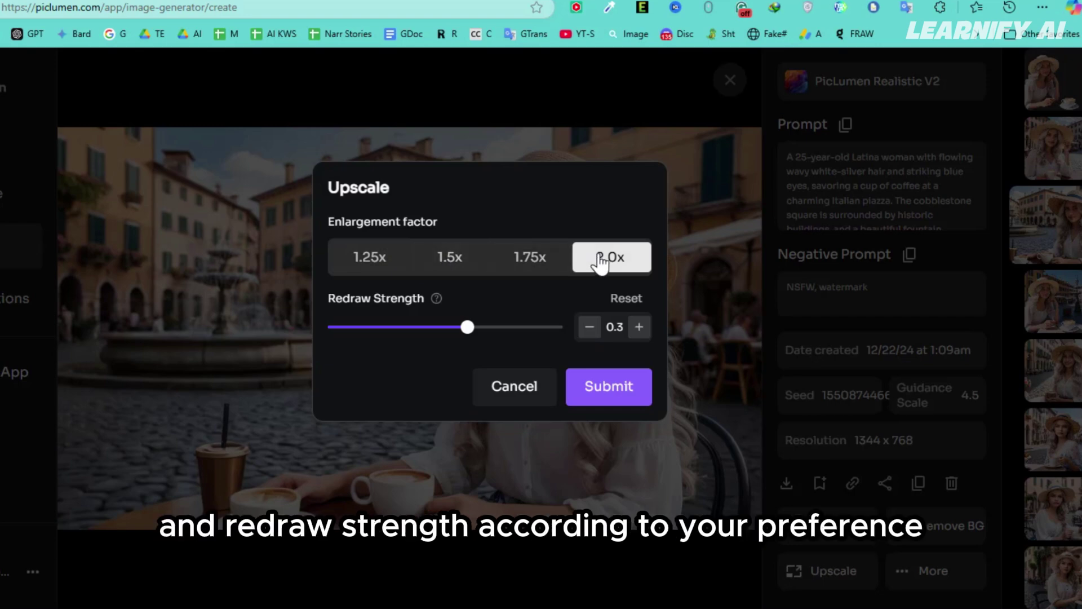
mouse_move(470, 333)
mouse_down()
mouse_move(420, 333)
mouse_move(467, 331)
mouse_up()
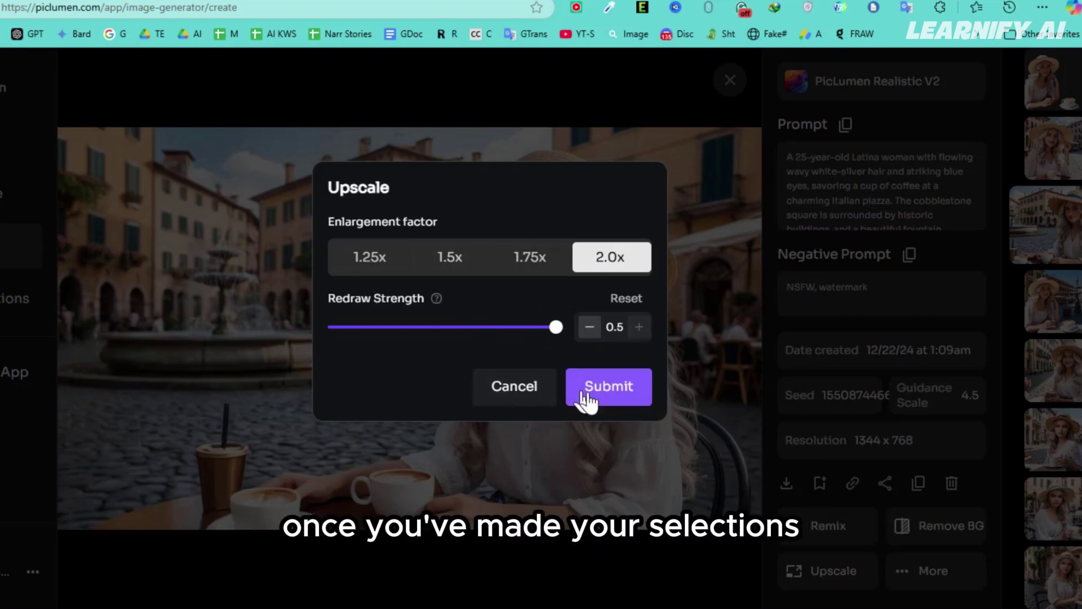
click(618, 397)
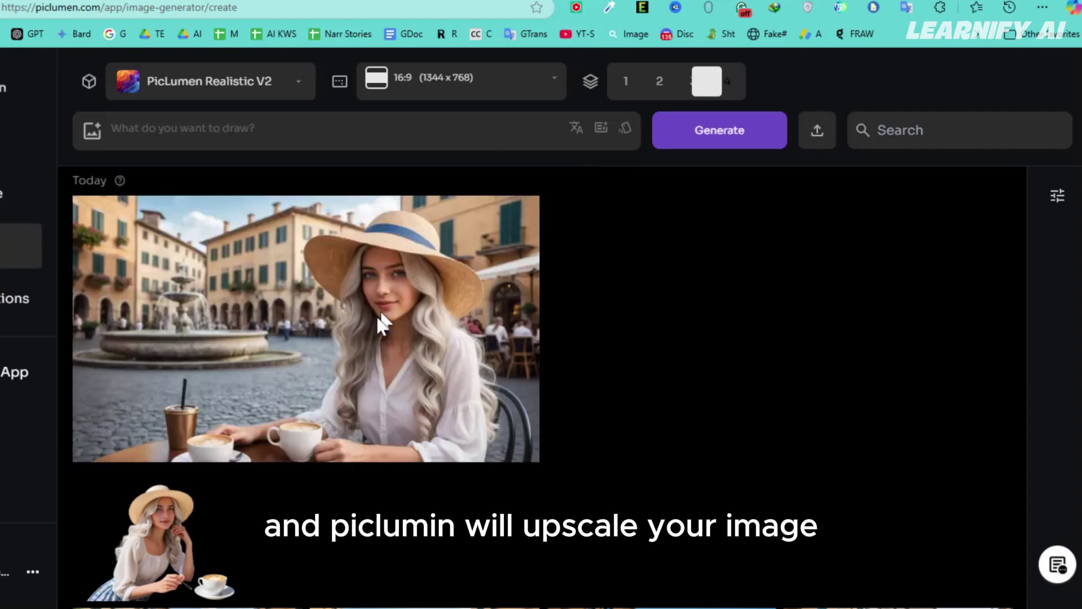
View the upscaled piazza image at full size together with its details.
click(357, 348)
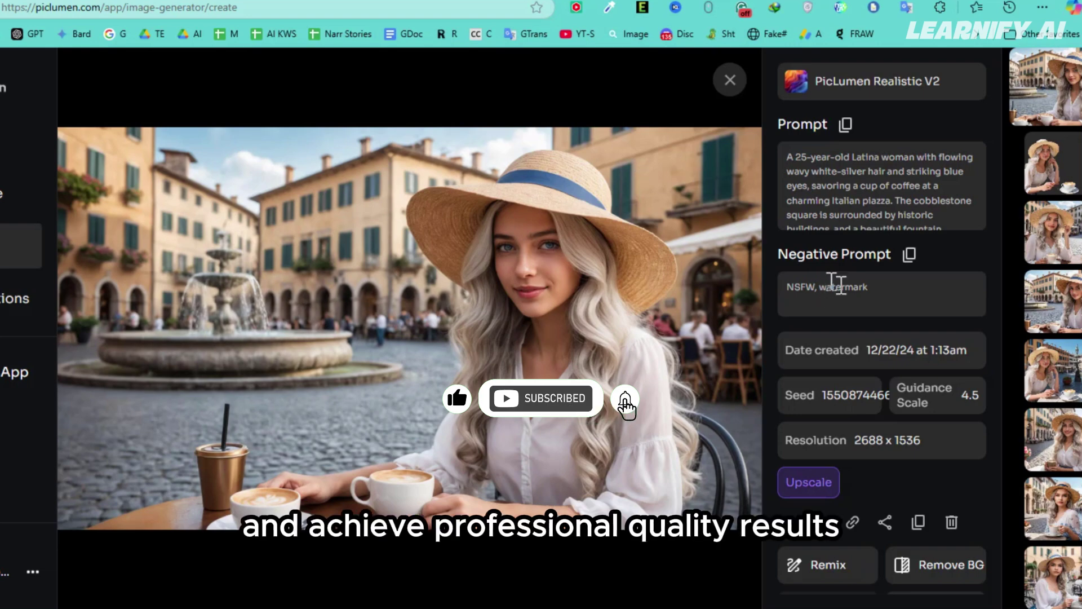
scroll(833, 282, down, 1)
key(Escape)
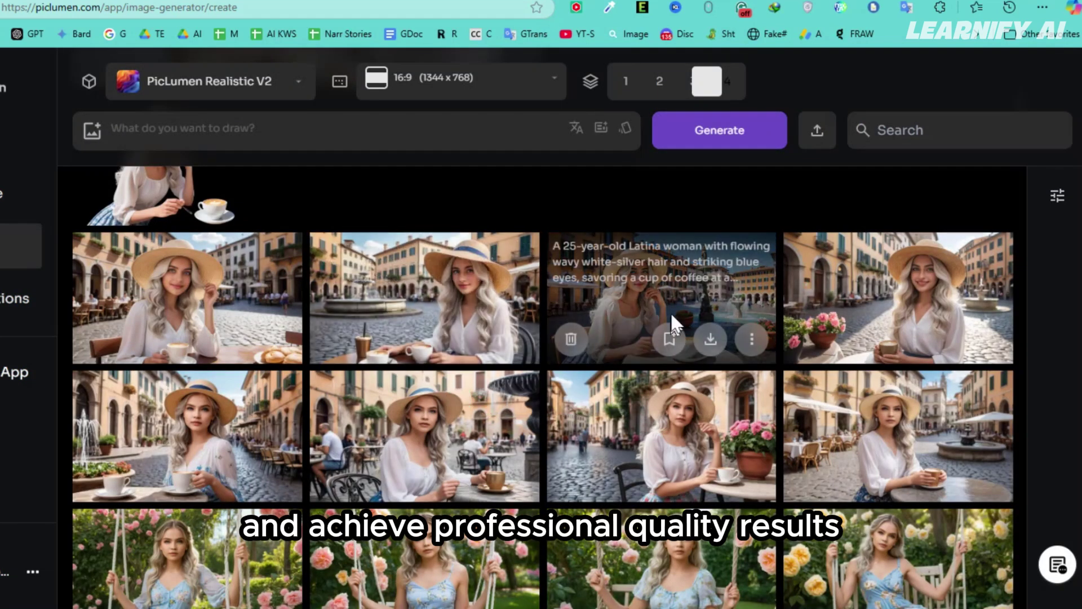
Create a Subtle variation of the remixed piazza image with the statue-topped fountain and view it at full size.
click(674, 307)
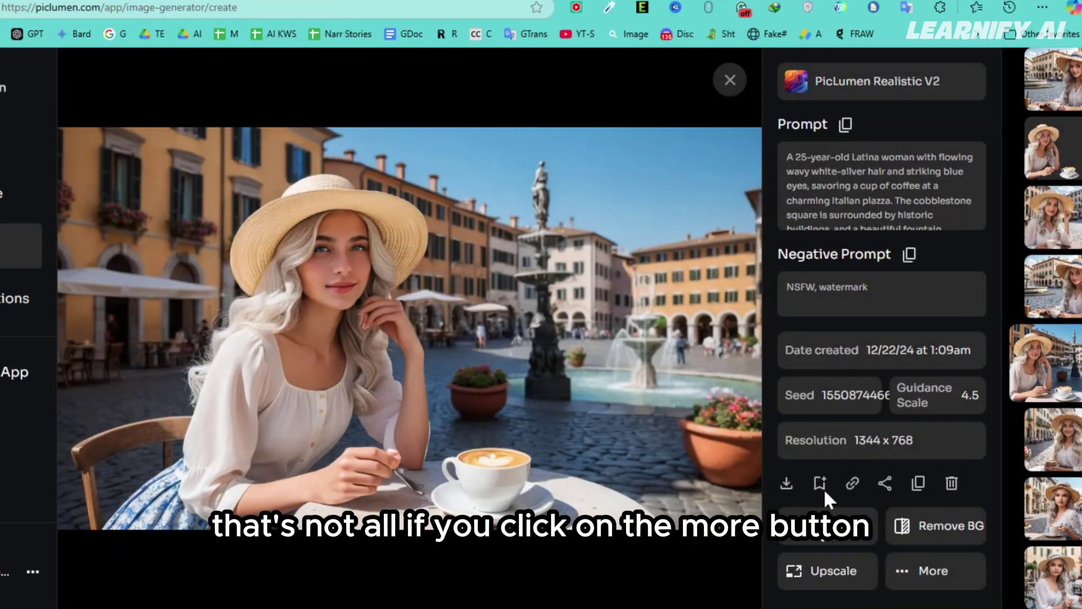
click(948, 588)
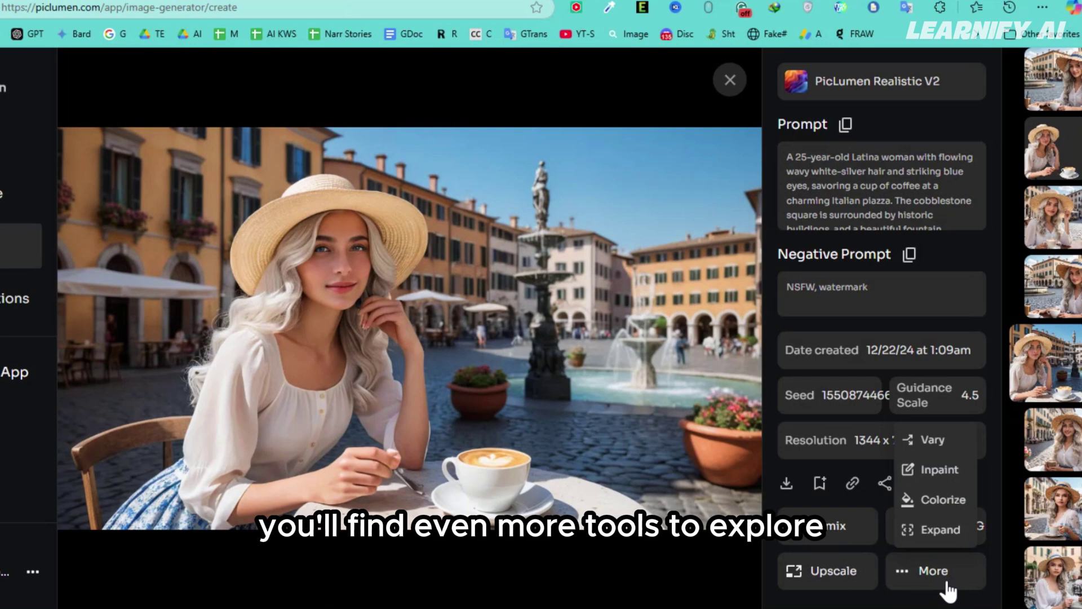
click(949, 441)
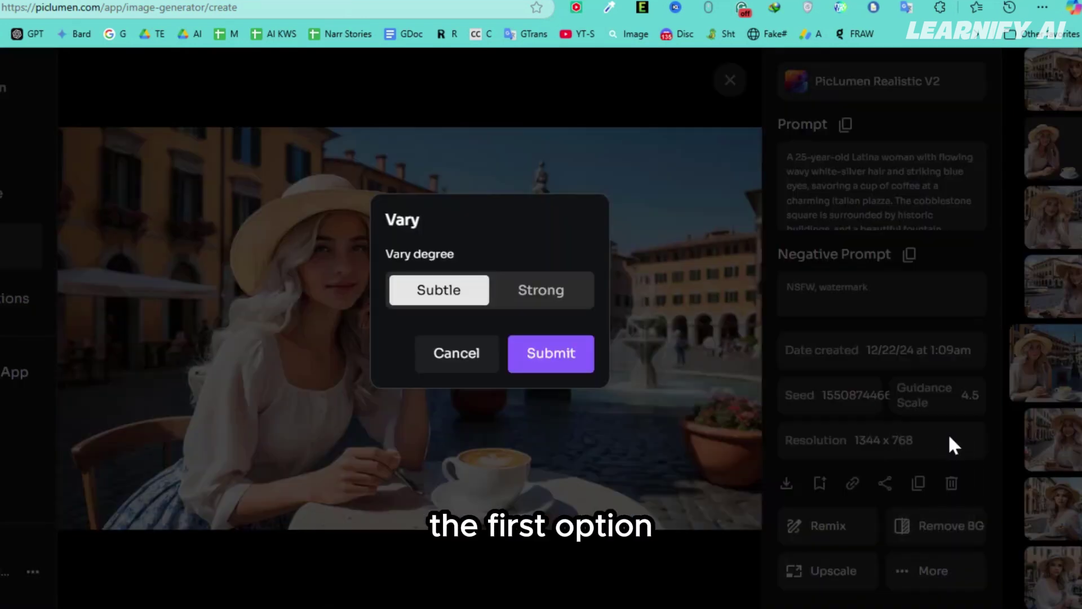
click(519, 293)
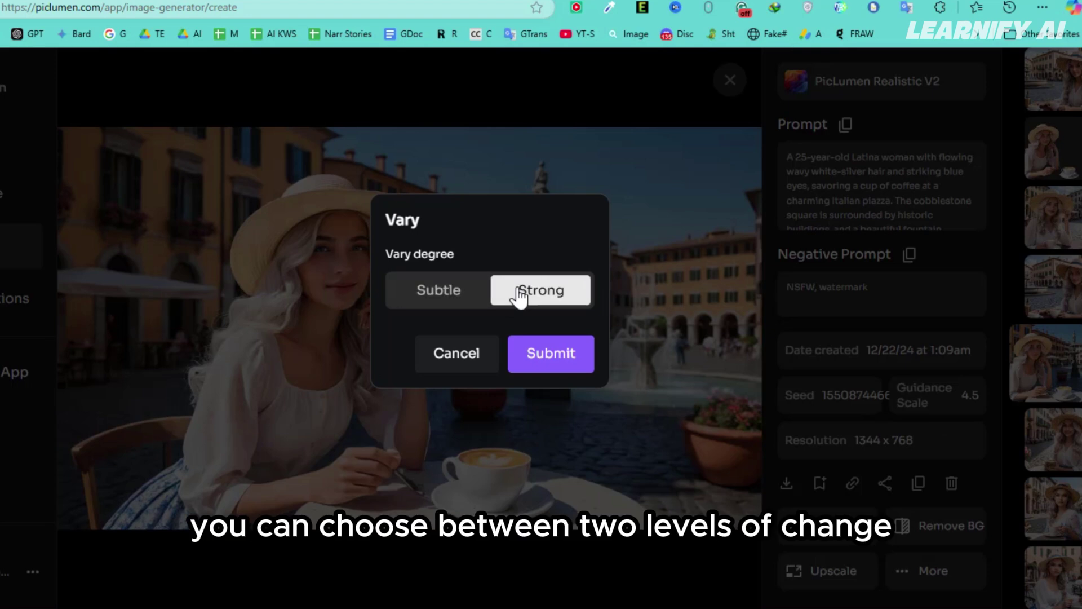
click(443, 293)
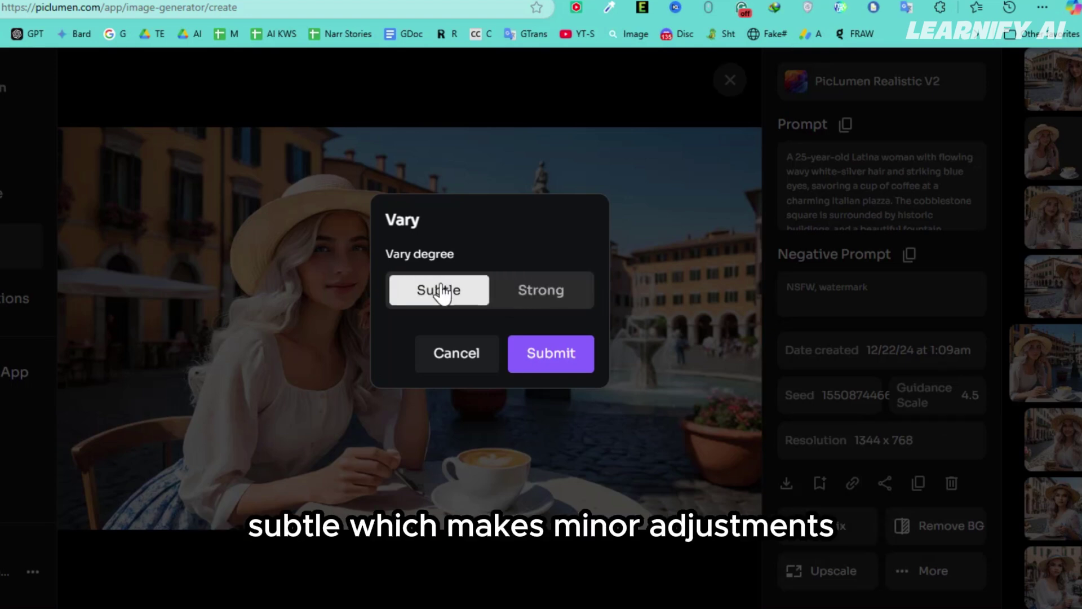
click(504, 299)
click(477, 293)
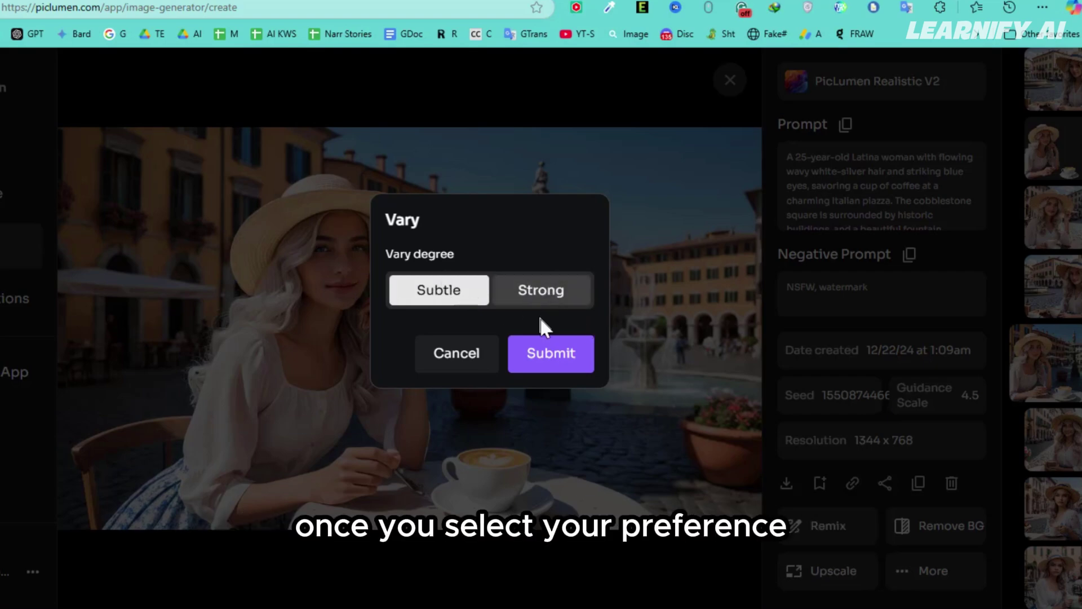
click(565, 356)
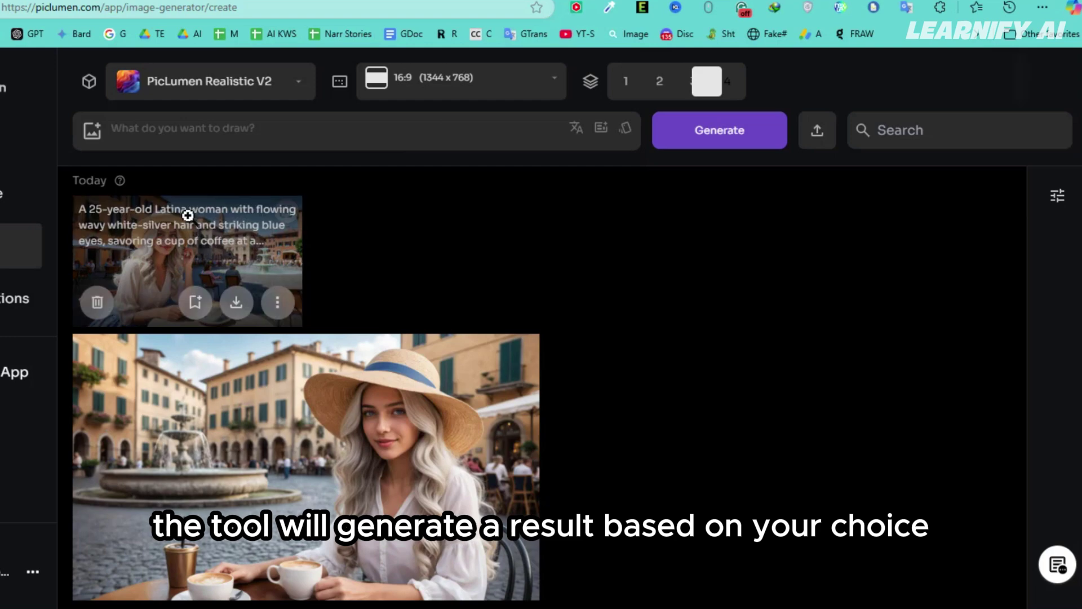
click(187, 215)
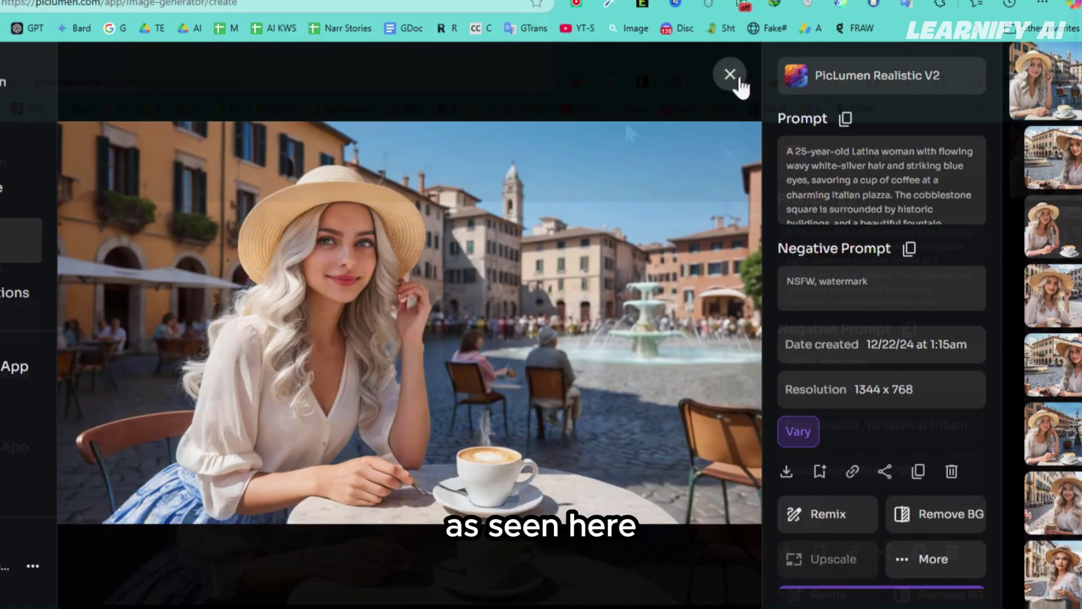
click(730, 79)
Open the piazza image with the statue-topped fountain in Inpaint and brush a mask over the spoon, coffee cup and saucer.
click(608, 344)
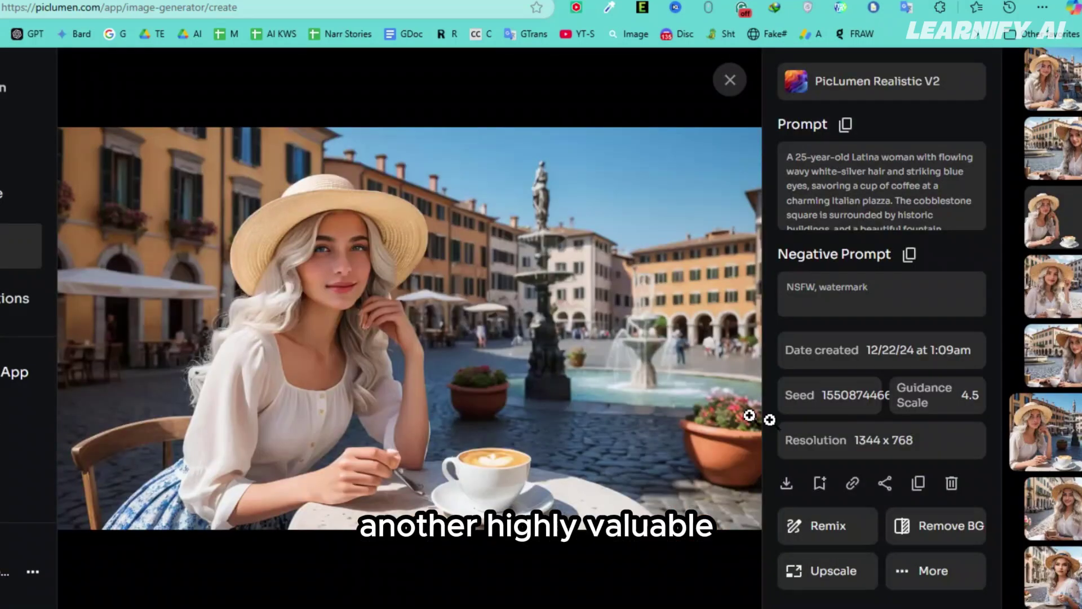
click(921, 581)
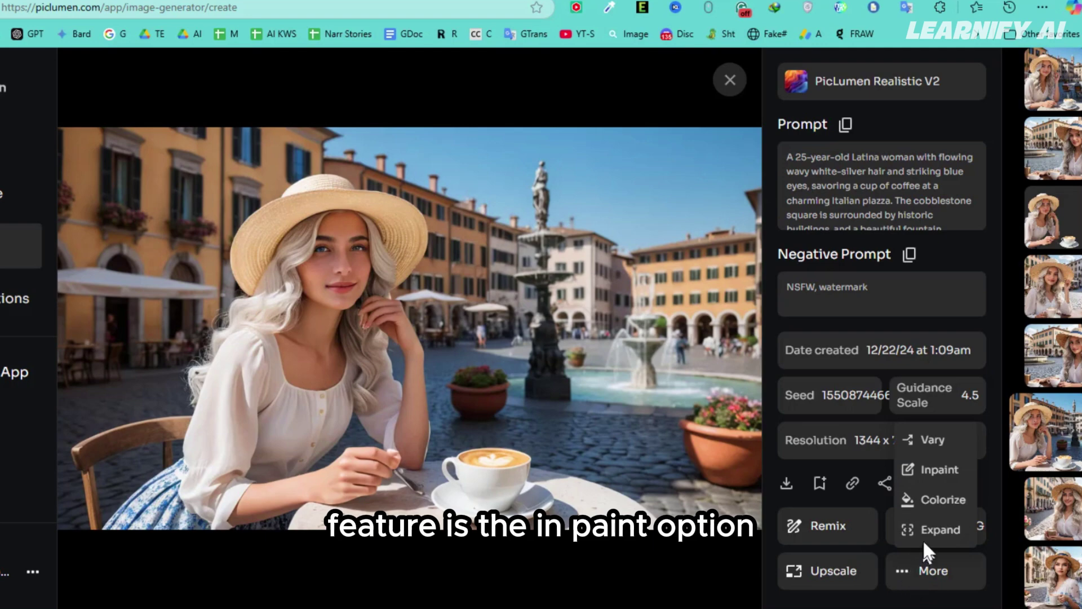
click(937, 470)
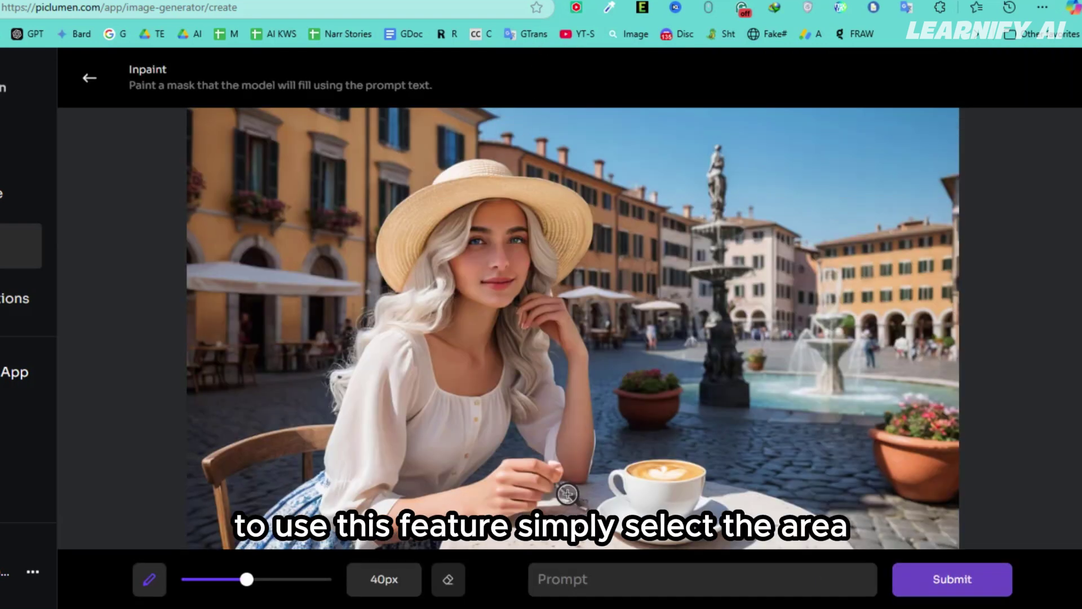
mouse_move(567, 493)
mouse_down()
mouse_move(643, 526)
mouse_move(687, 531)
mouse_up()
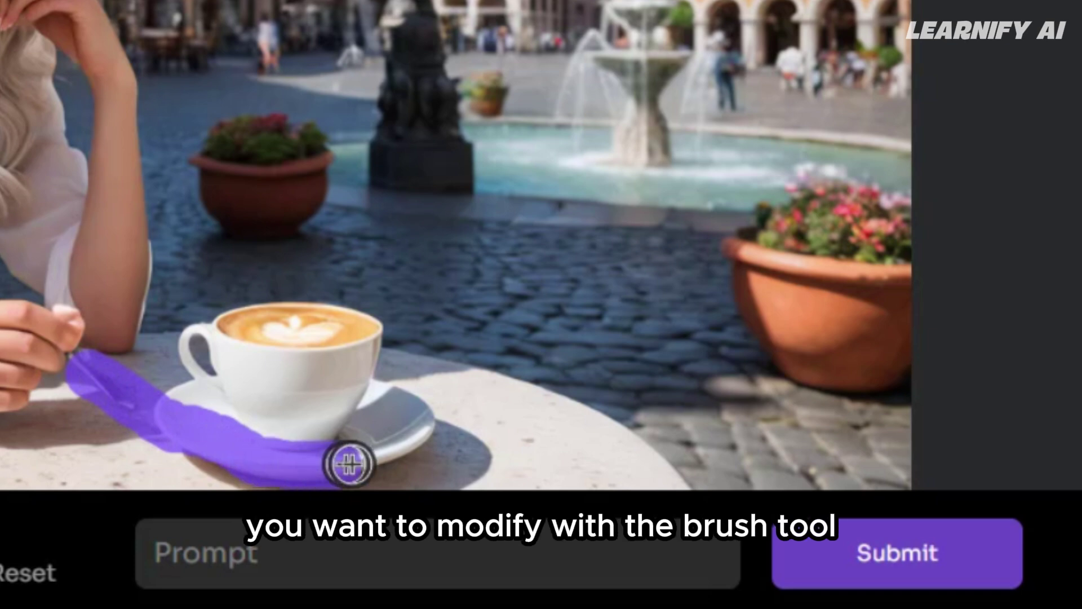
mouse_move(348, 463)
mouse_down()
mouse_move(417, 441)
mouse_move(357, 320)
mouse_move(293, 315)
mouse_move(213, 328)
mouse_move(187, 397)
mouse_move(300, 338)
mouse_move(238, 369)
mouse_move(305, 380)
mouse_move(294, 406)
mouse_move(244, 425)
mouse_move(386, 424)
mouse_up()
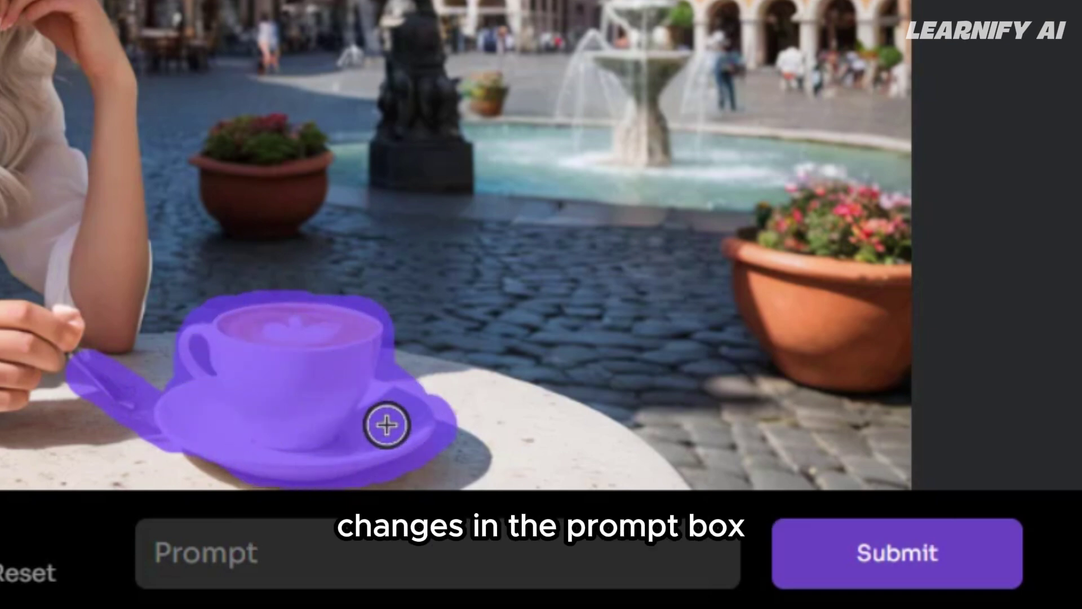
Inpaint the masked area with the prompt COCACOLA and view the generated image at full size.
click(315, 552)
text(COCACOLA)
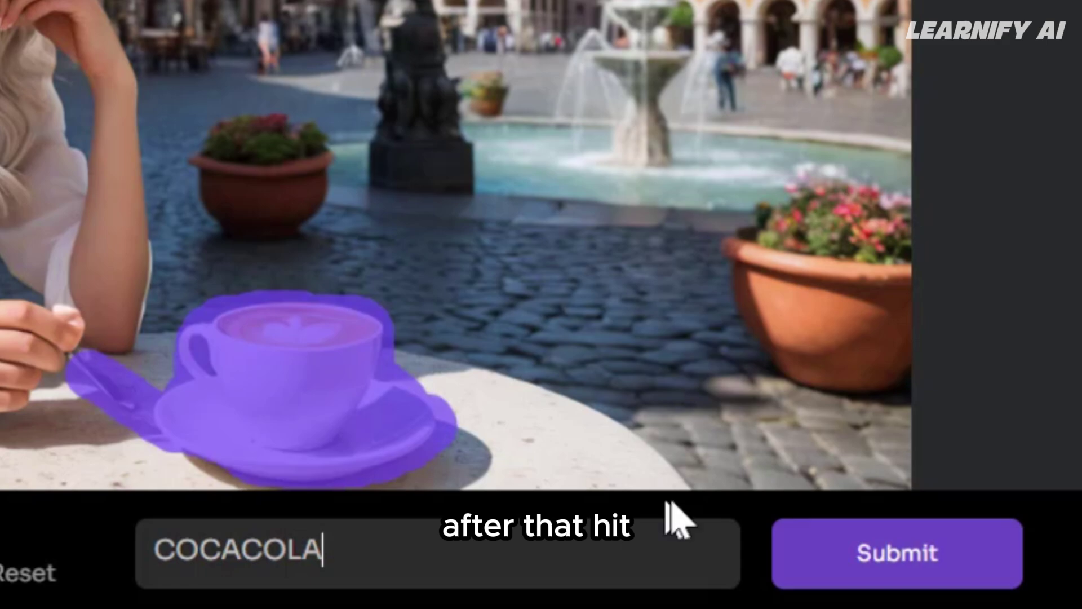
click(825, 564)
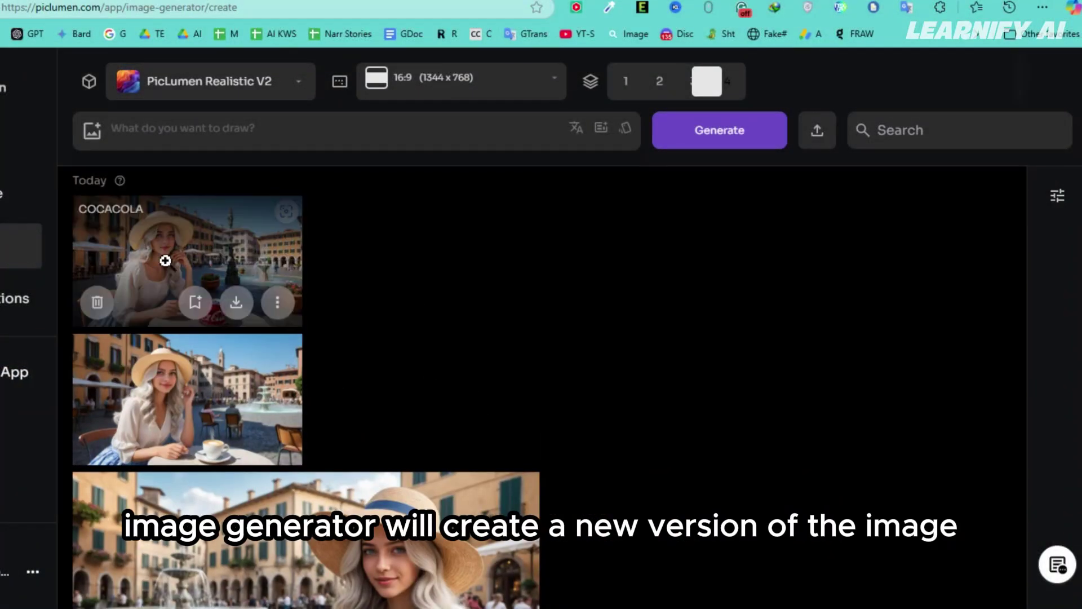
click(169, 276)
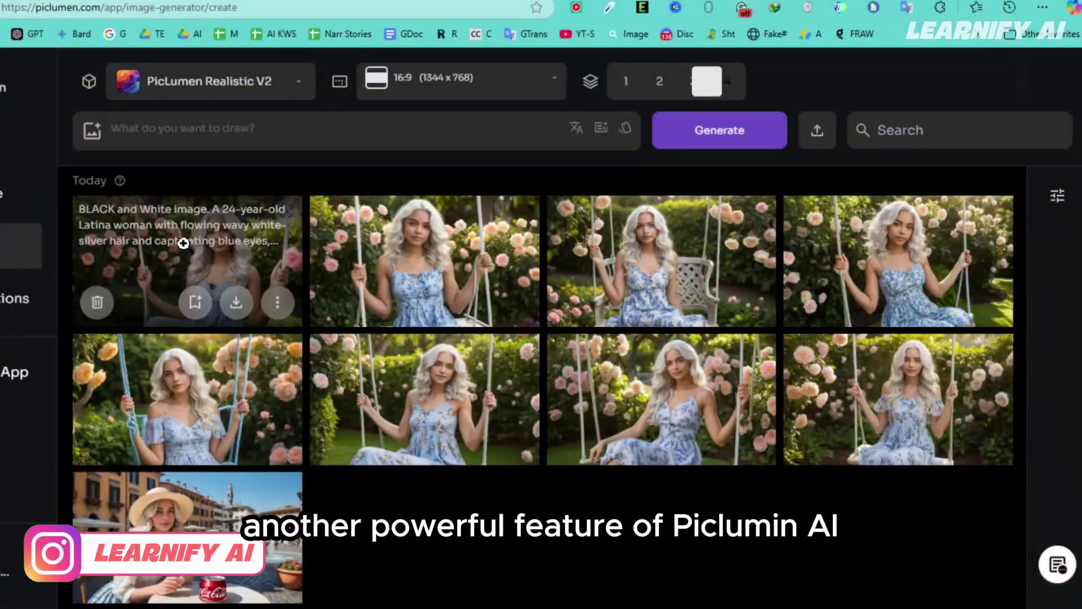
Expand the first garden swing image beyond its right and lower edges to about 1616 x 920, leaving the prompt empty.
click(186, 241)
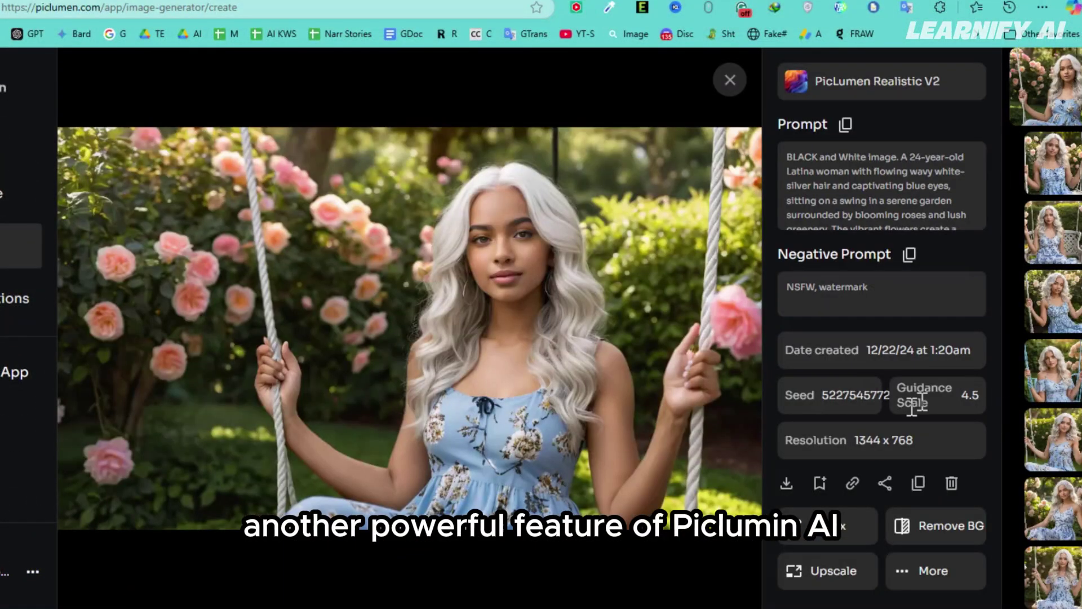
click(933, 571)
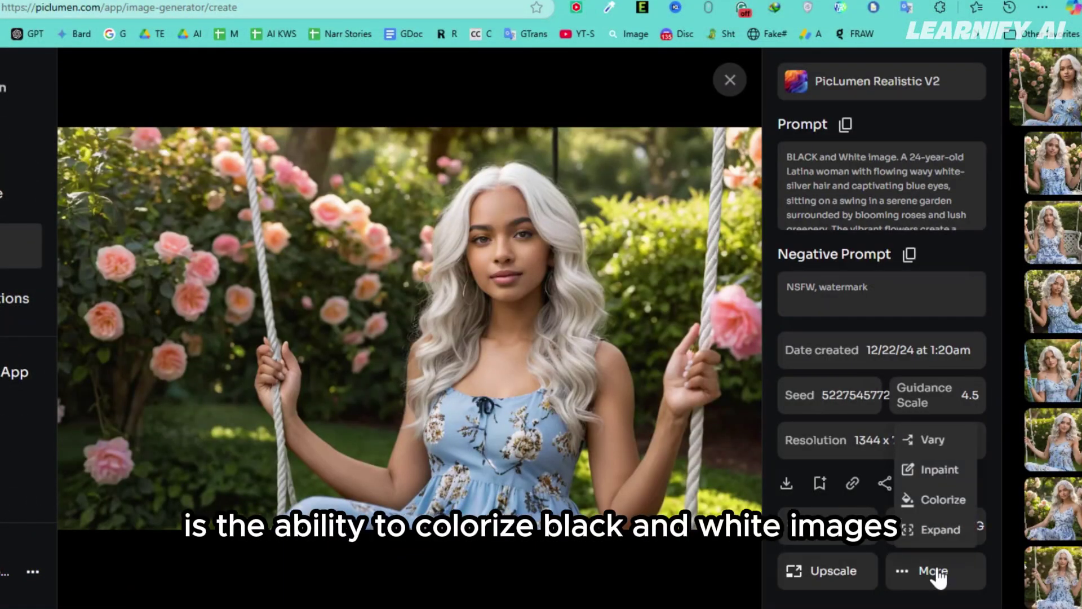
click(927, 528)
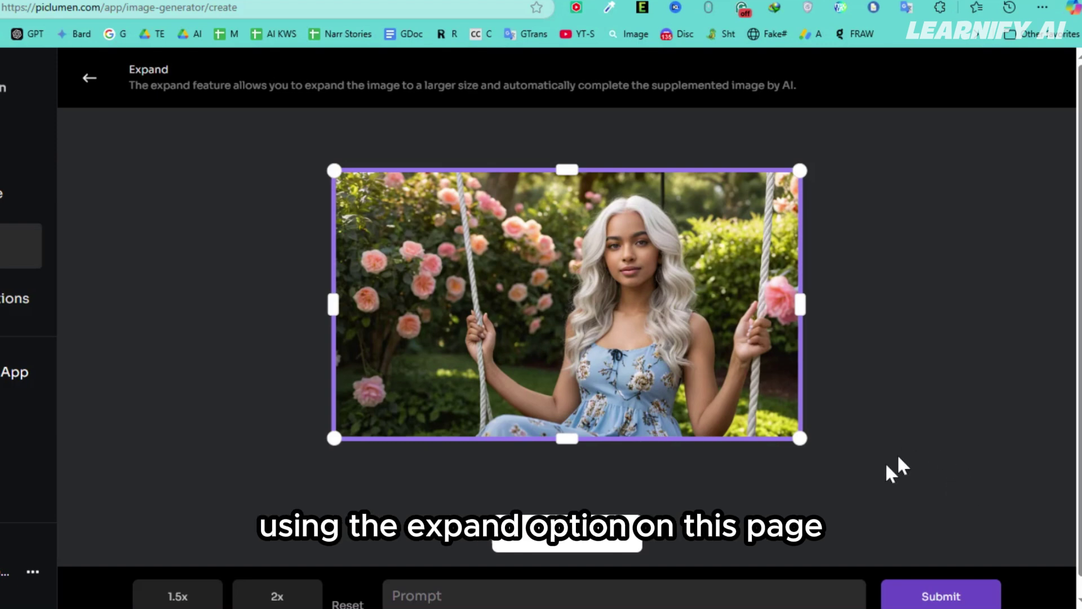
drag(800, 304, 907, 306)
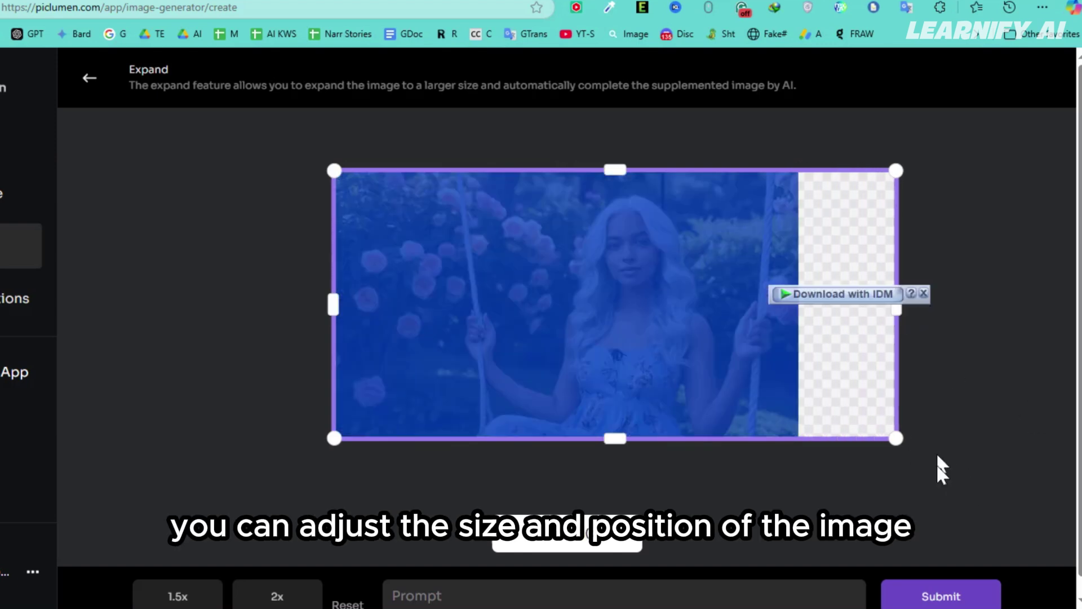
drag(620, 439, 627, 497)
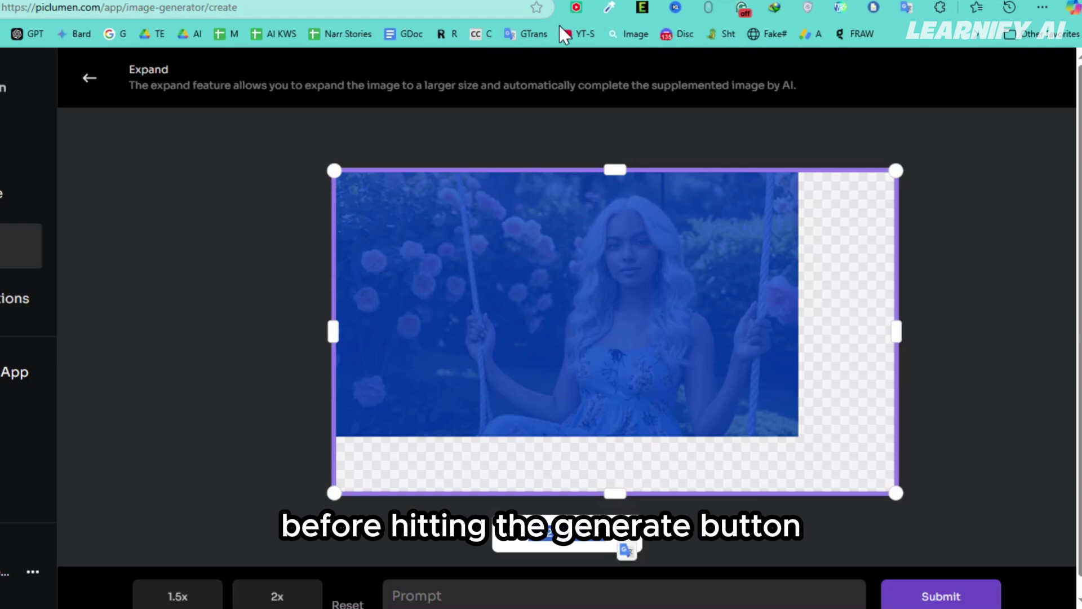
click(927, 595)
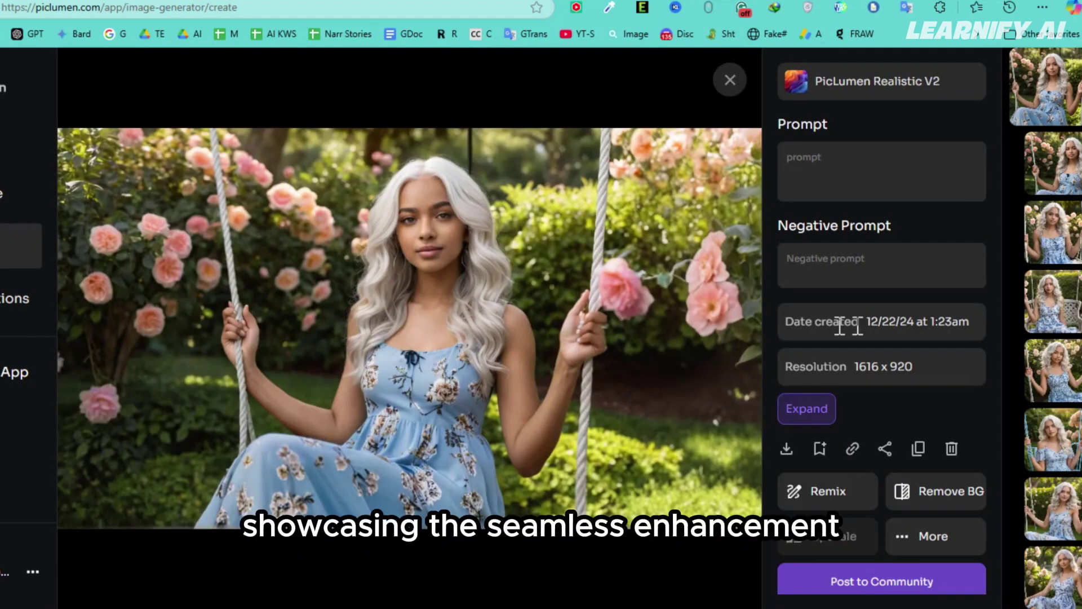
Browse the expanded image and the other garden swing images at full size.
click(1049, 305)
click(1045, 84)
click(1049, 330)
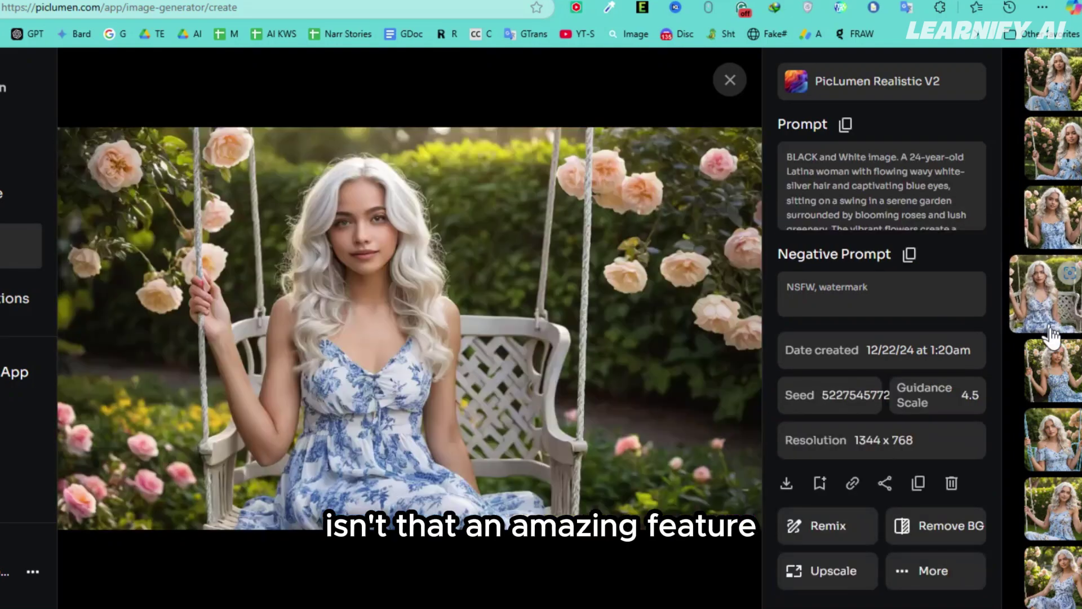
click(1052, 364)
click(1052, 434)
click(1049, 504)
click(1049, 572)
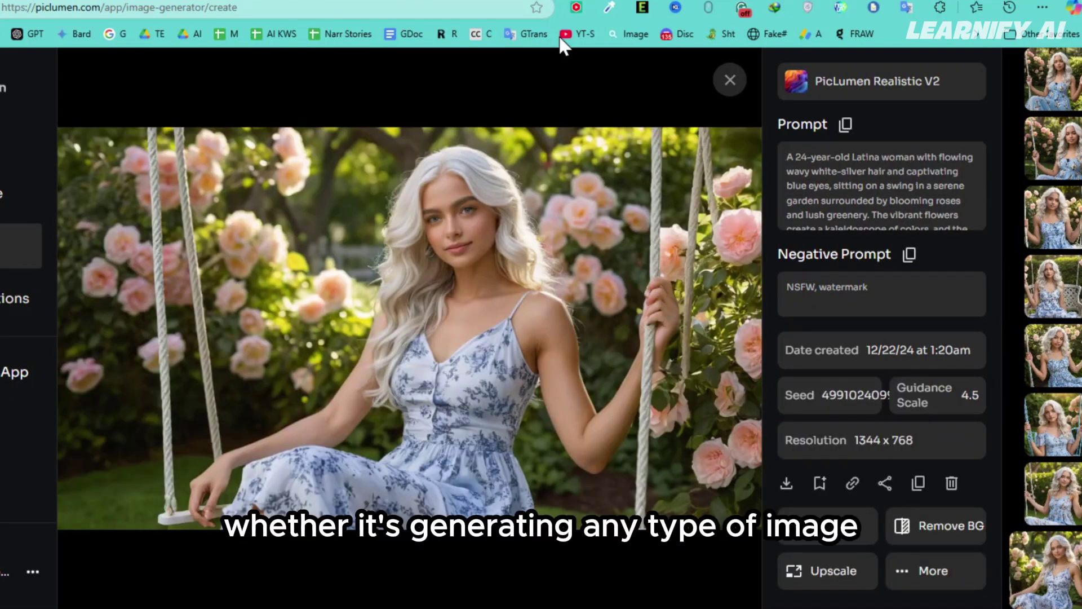
Close the full-size view and look through the previously generated piazza, garden and market images.
key(Escape)
scroll(975, 333, down, 10)
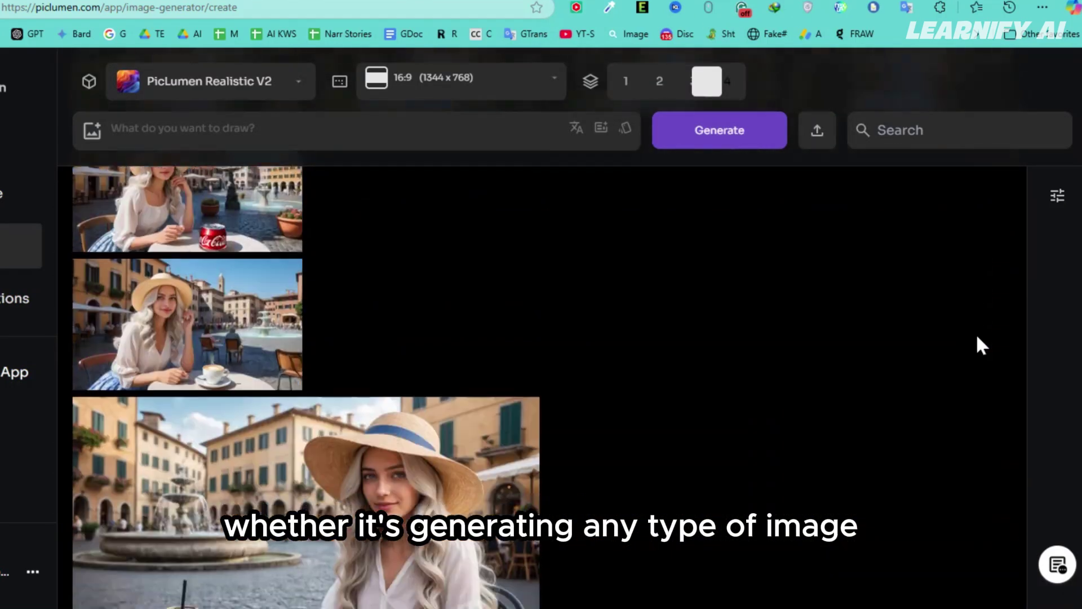
scroll(975, 333, down, 5)
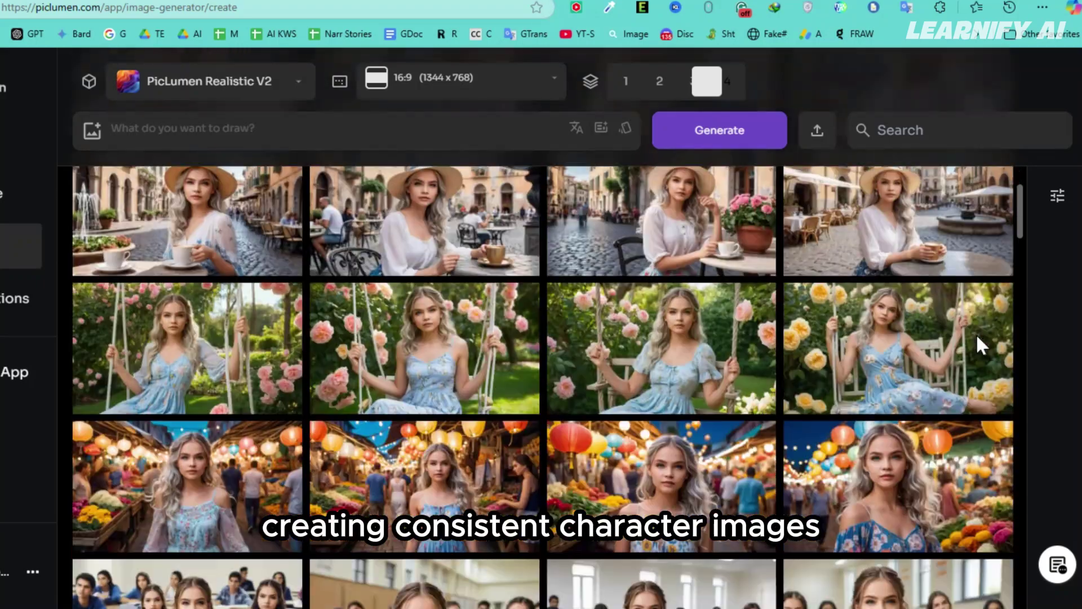
scroll(975, 333, down, 10)
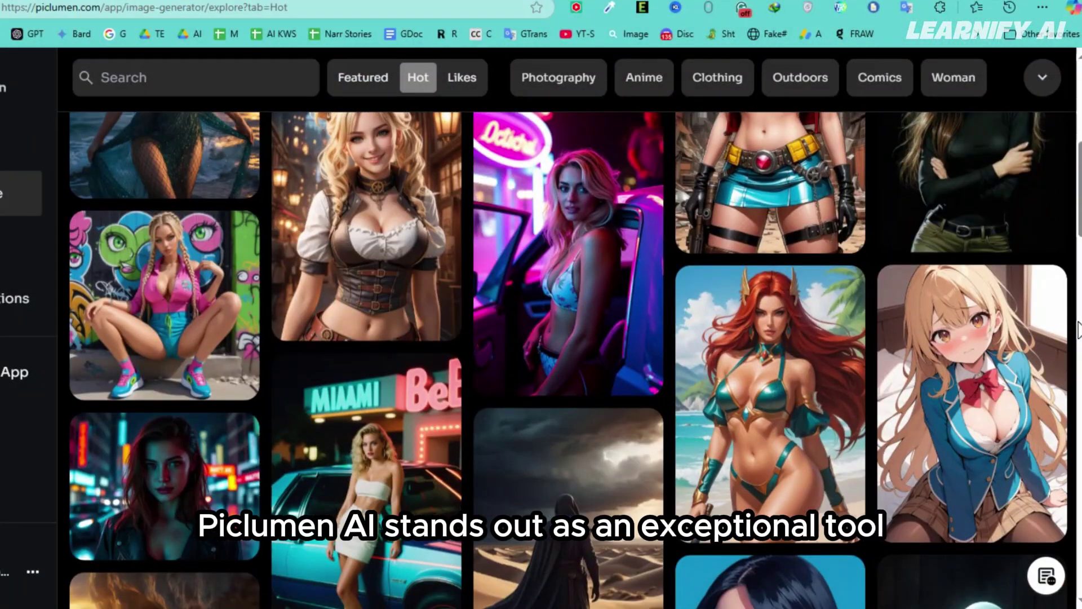
Look through the Hot community images on the Explore page.
scroll(1078, 329, down, 10)
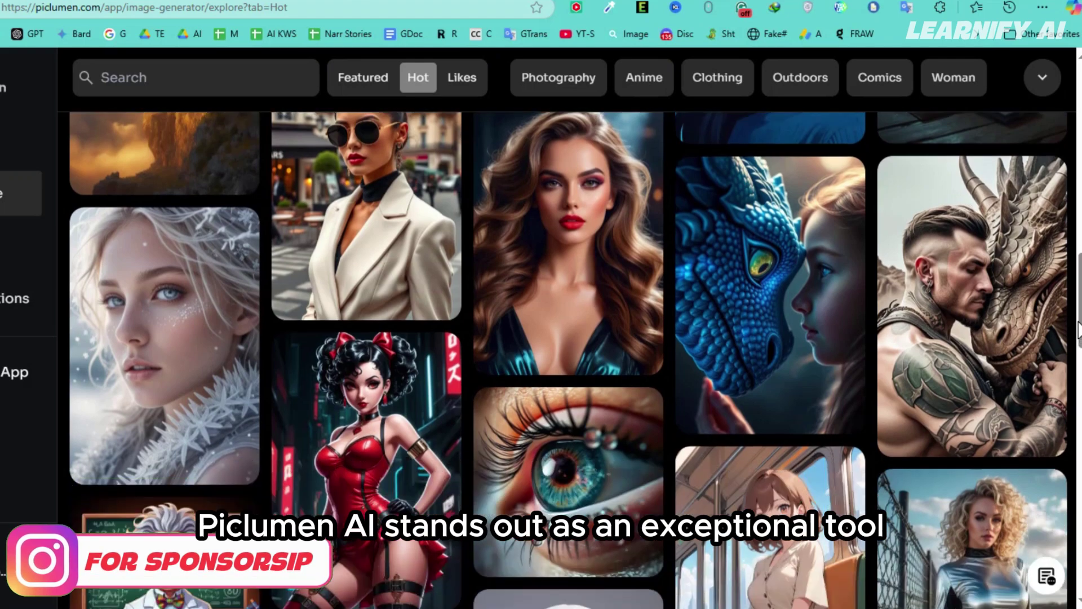
scroll(1078, 328, down, 10)
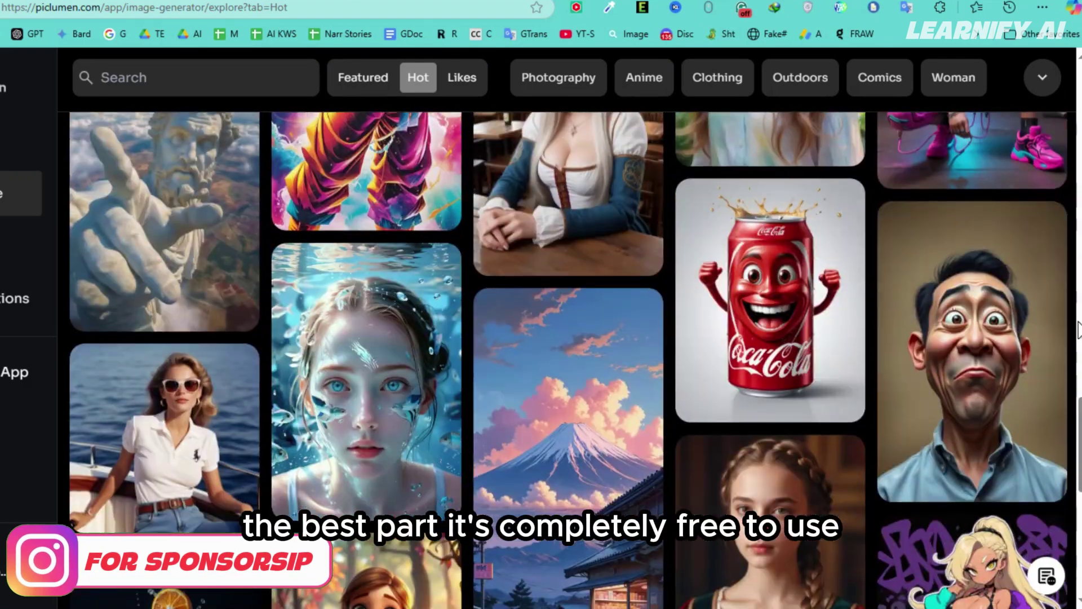
scroll(1078, 330, down, 6)
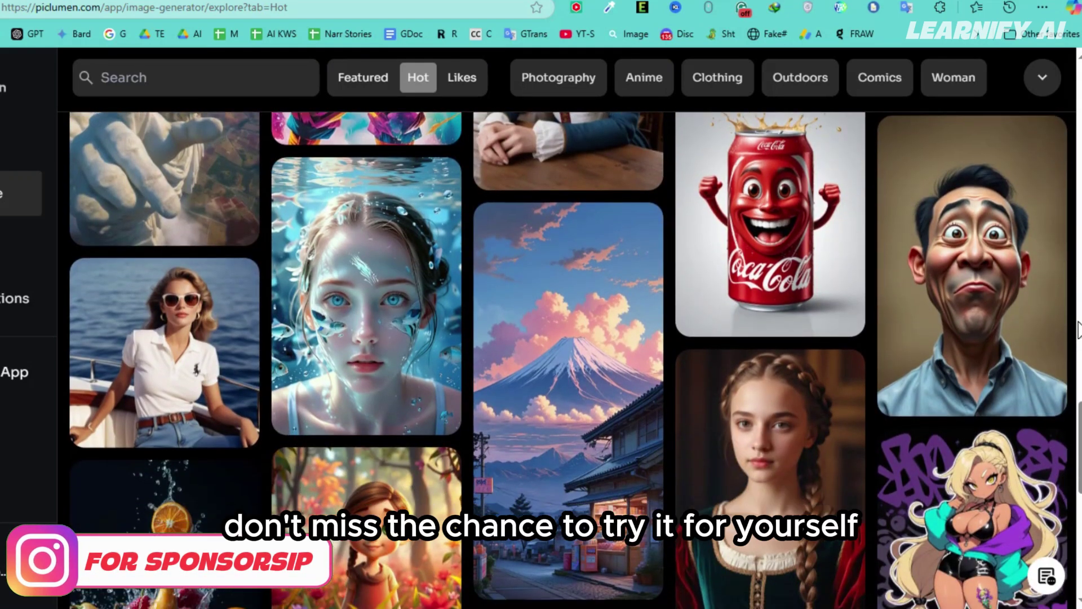
scroll(1078, 329, down, 10)
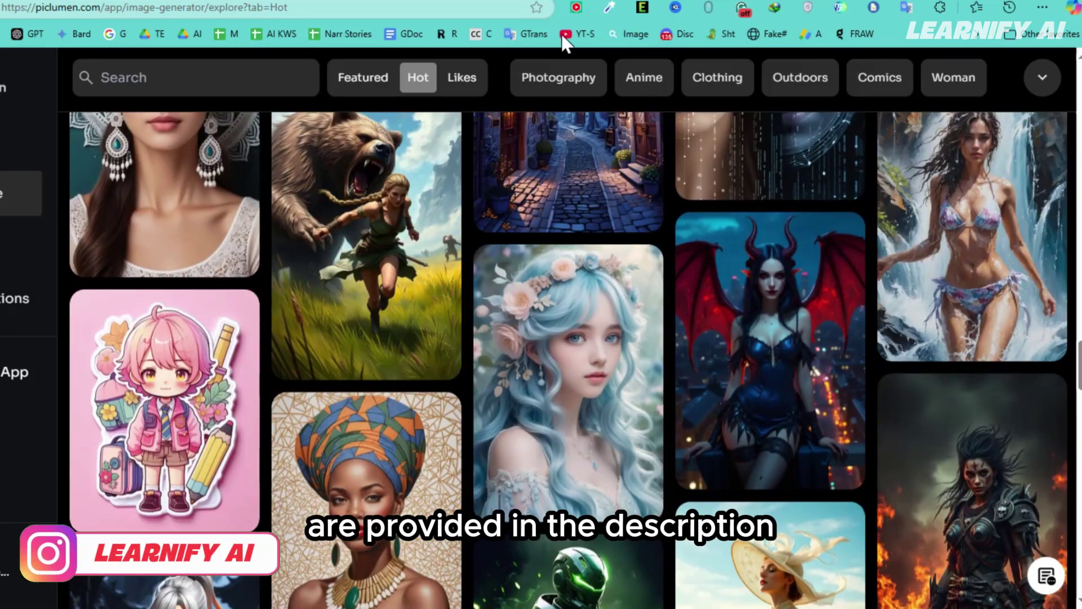
Filter the Hot community images by Anime and look through the gallery.
click(632, 83)
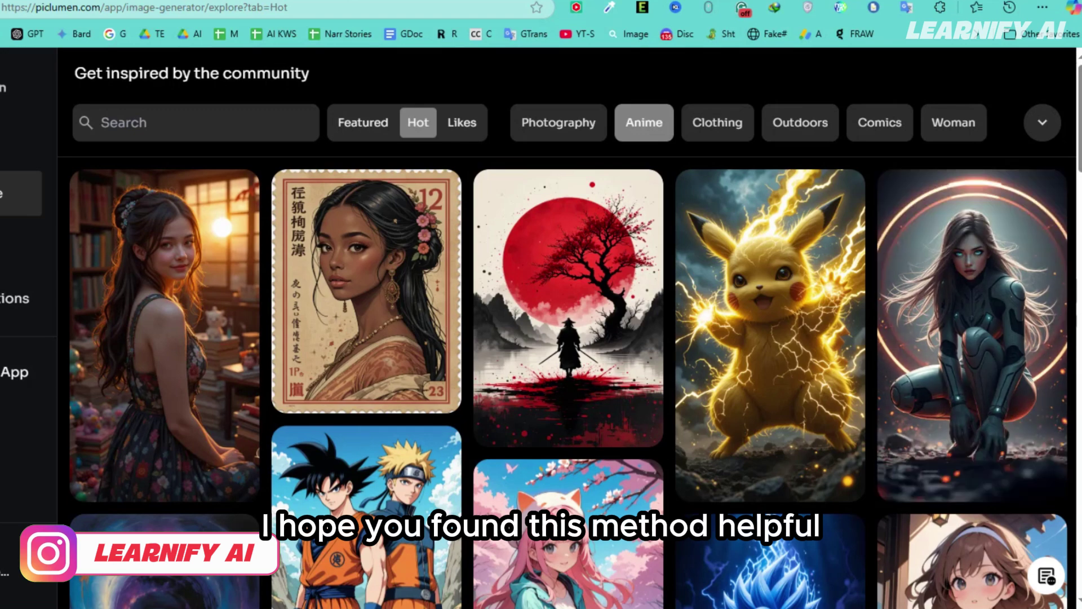
scroll(564, 338, down, 2)
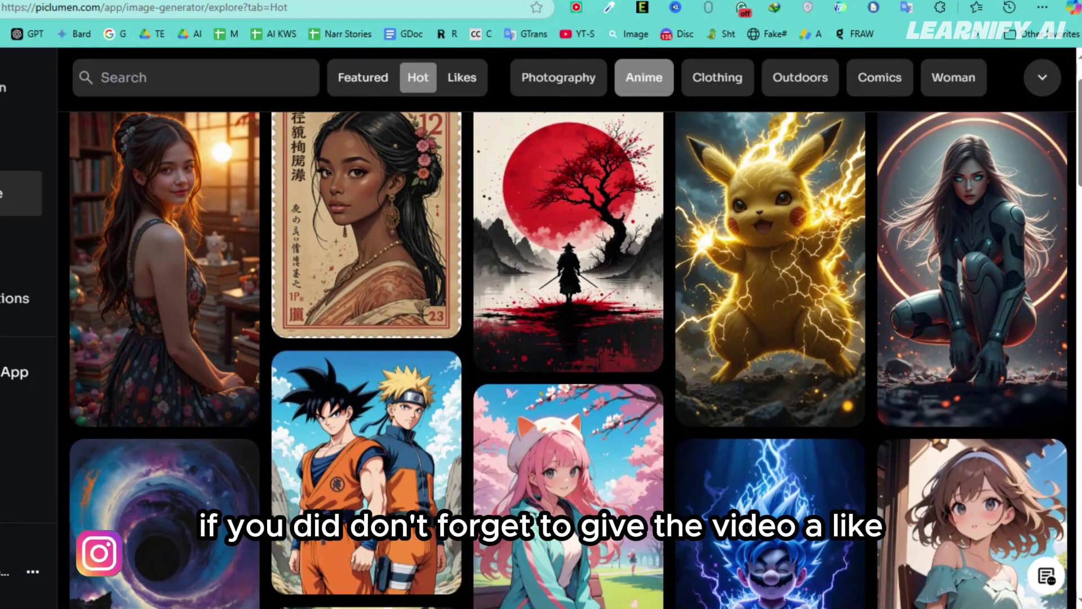
scroll(563, 360, down, 5)
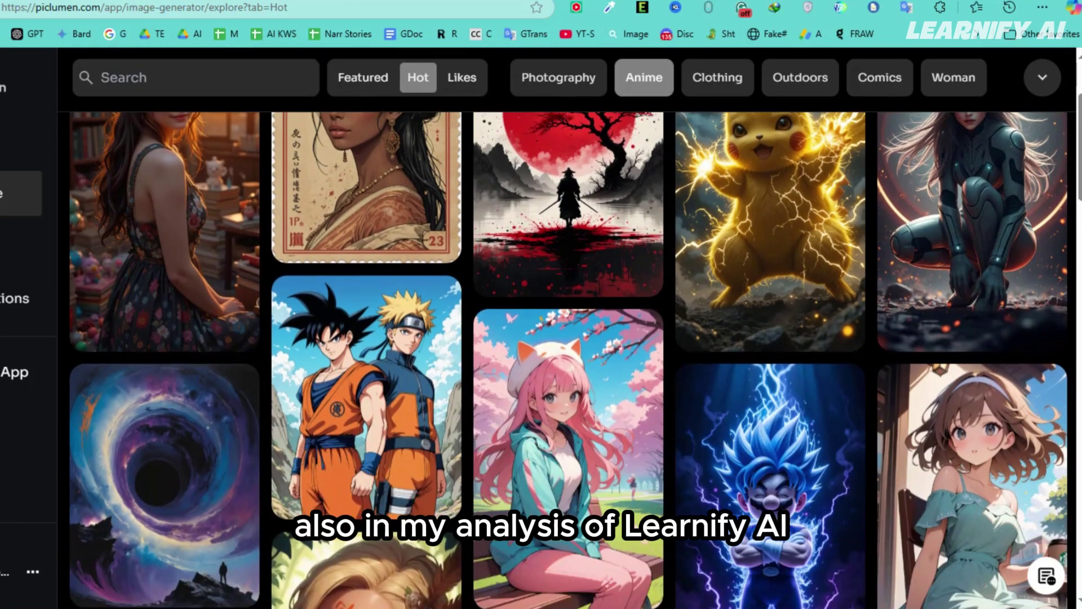
scroll(563, 361, down, 10)
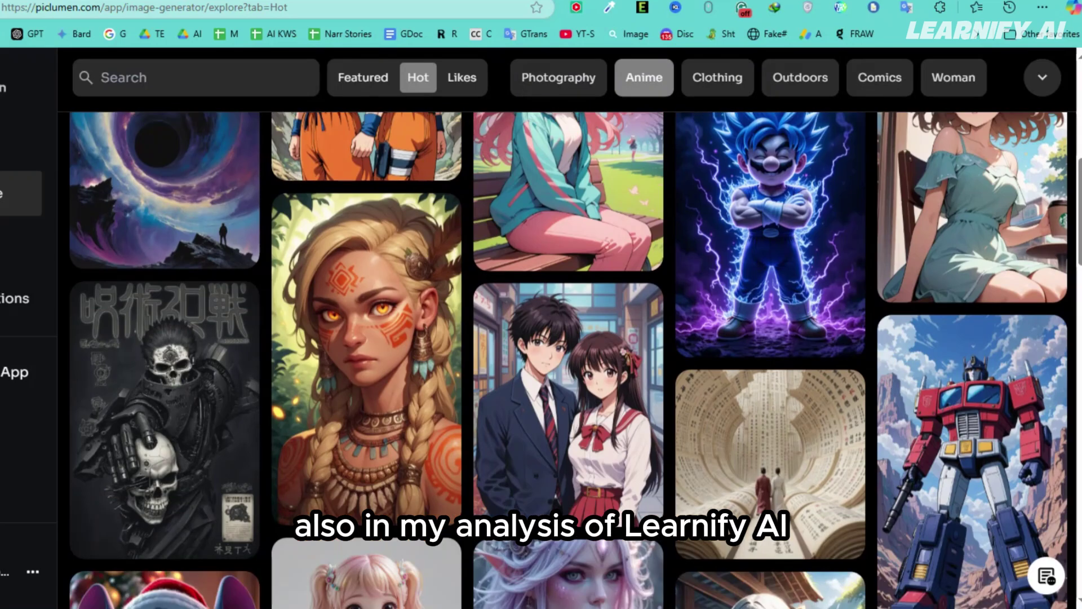
scroll(564, 361, down, 5)
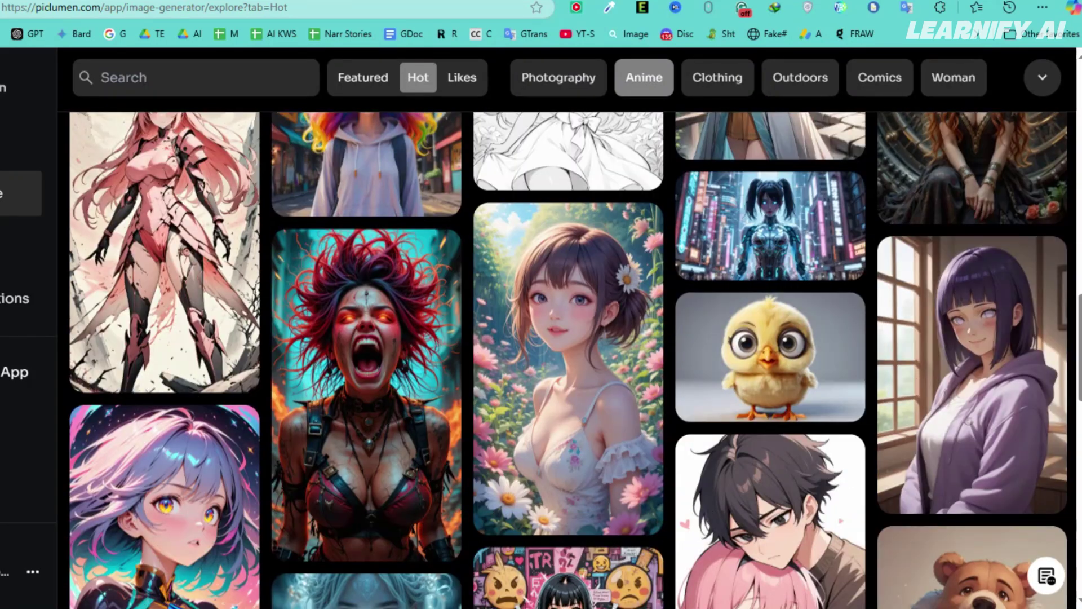
scroll(564, 361, down, 3)
scroll(563, 361, down, 3)
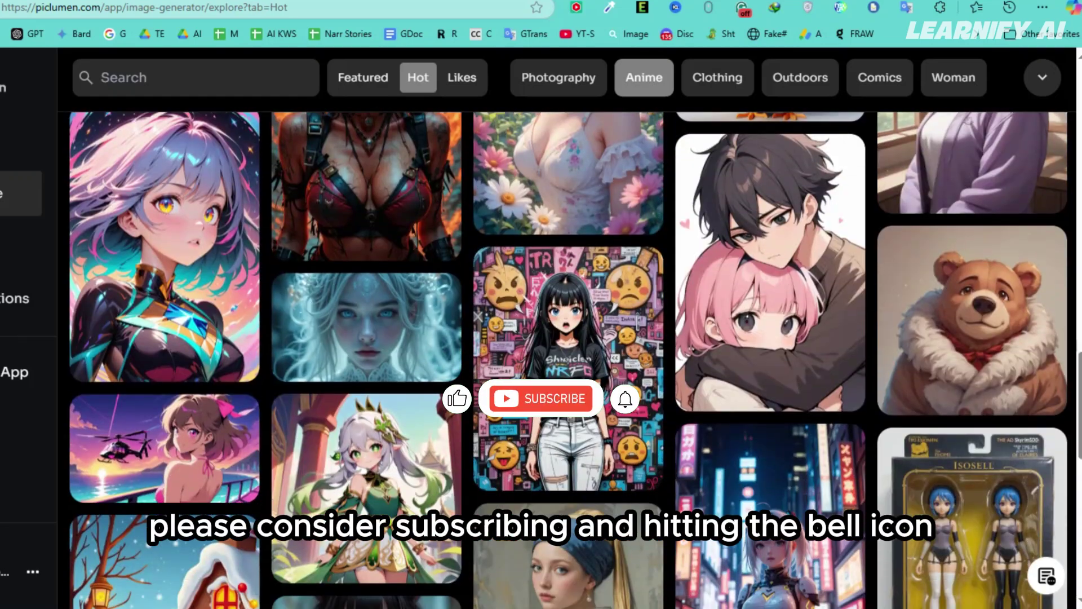
scroll(563, 361, down, 7)
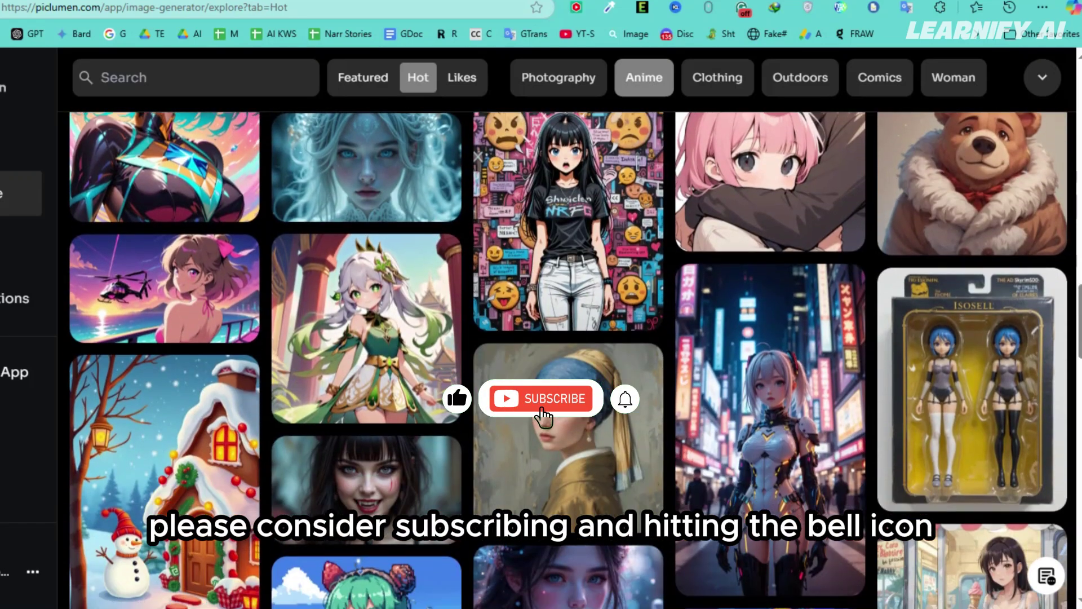
scroll(563, 360, down, 1)
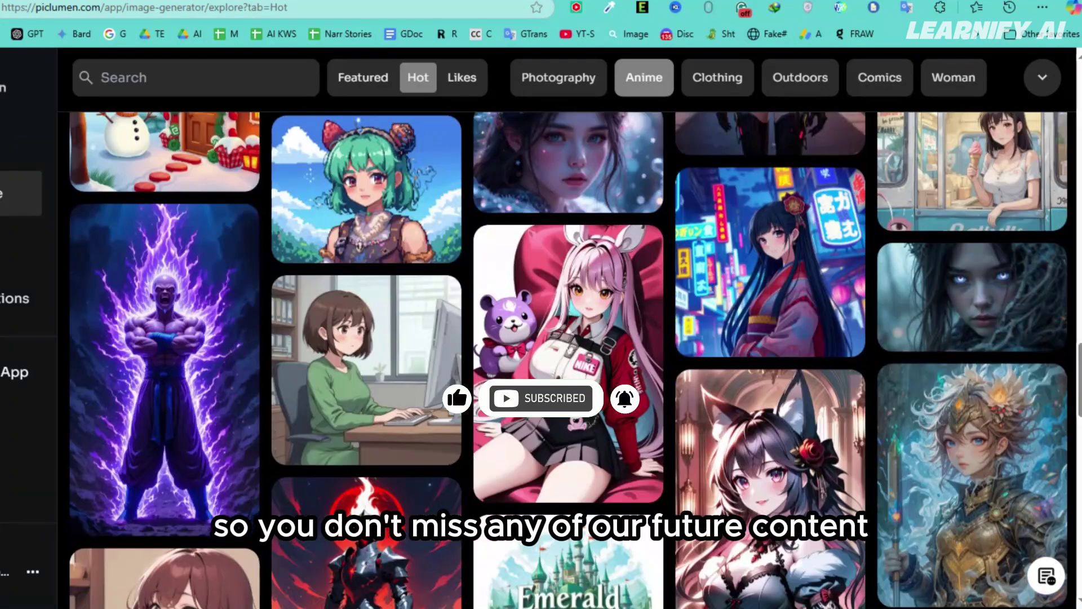